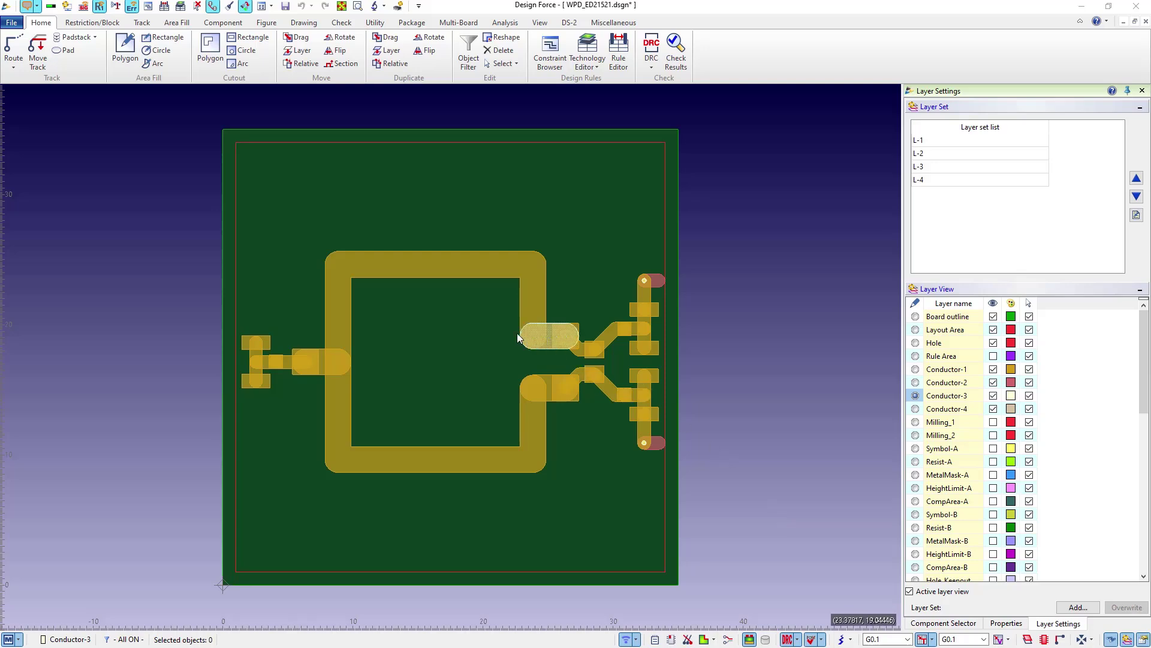
Inspect the board with its mounted components in 3D, and return to the 2D layout view
key("3")
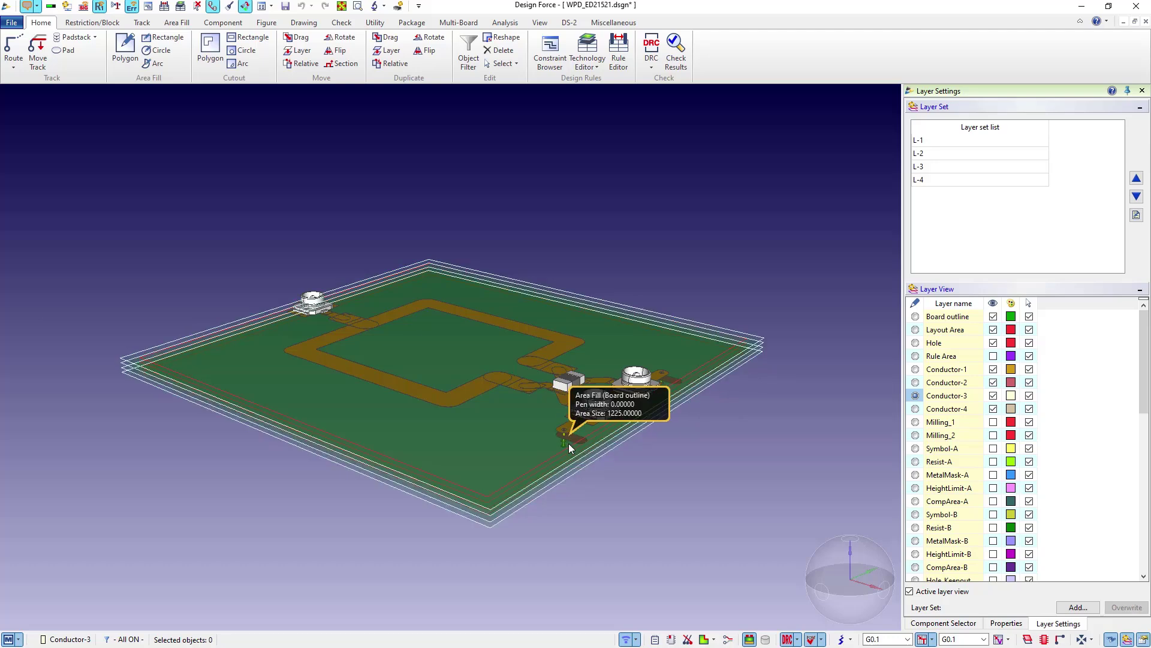
left_click_drag(531, 429, 339, 365)
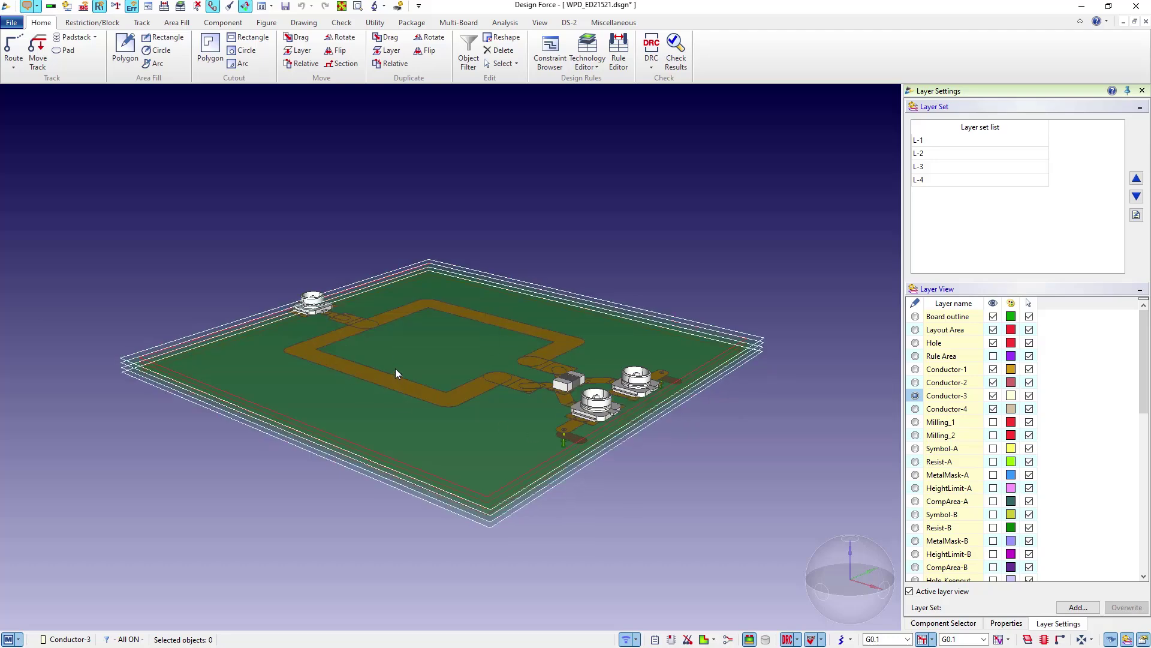
scroll(395, 368, "up", 2)
key("2")
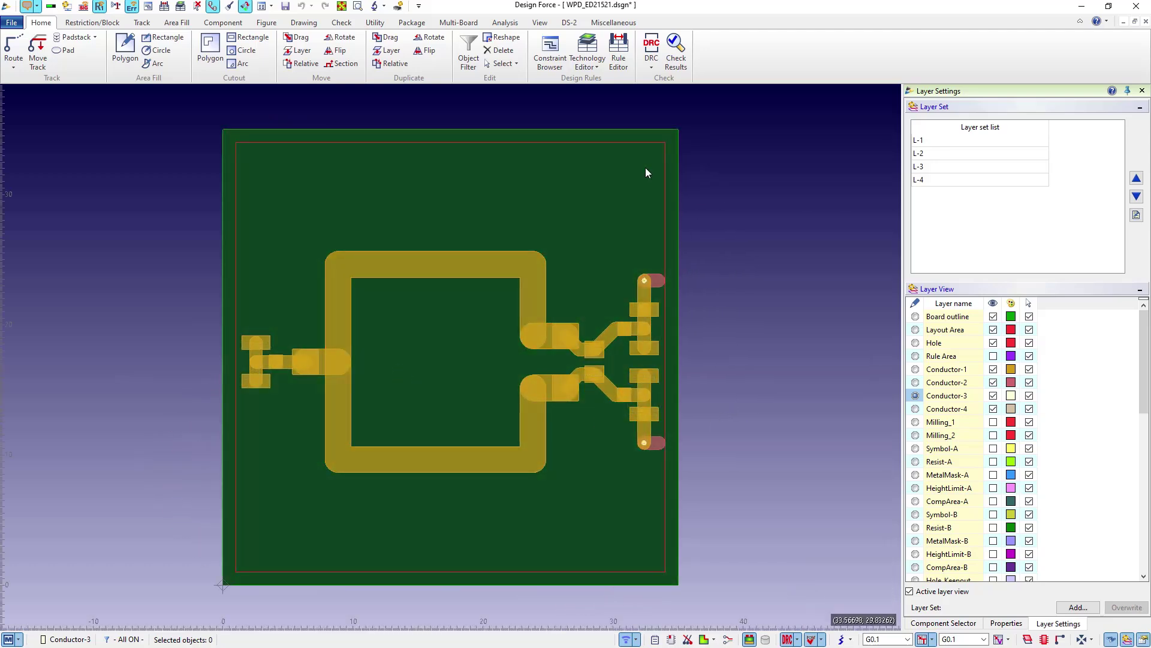
Start an ANSYS EDB export of the board and set the EDB folder to WPD_Demo\df\ansys
left_click(505, 24)
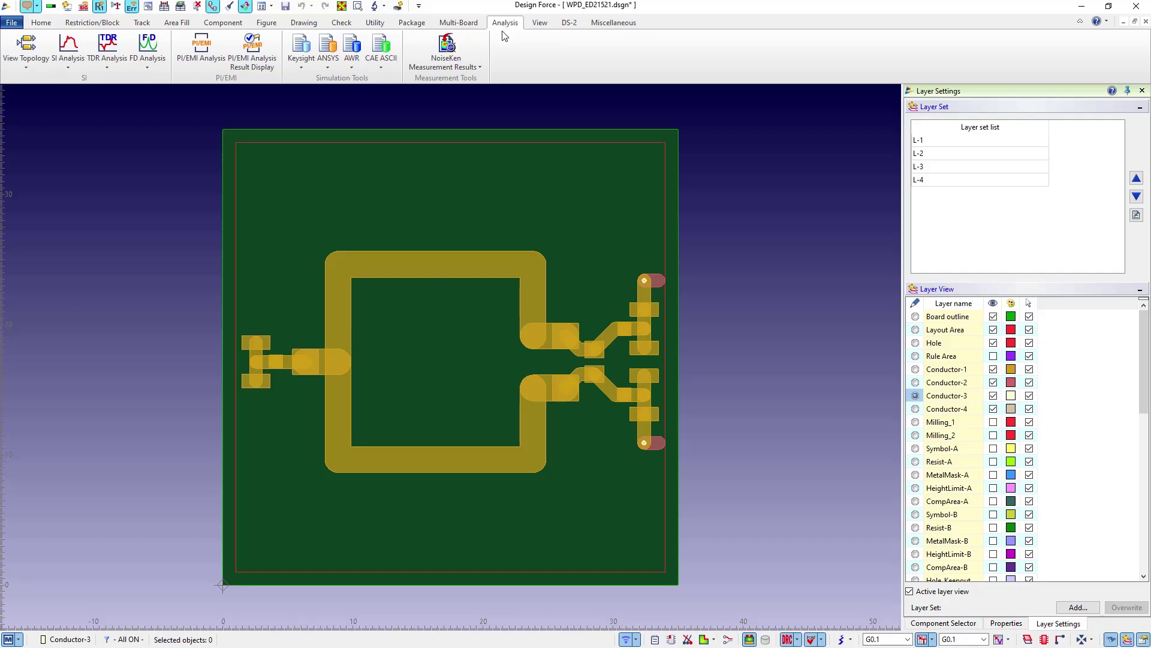
left_click(326, 68)
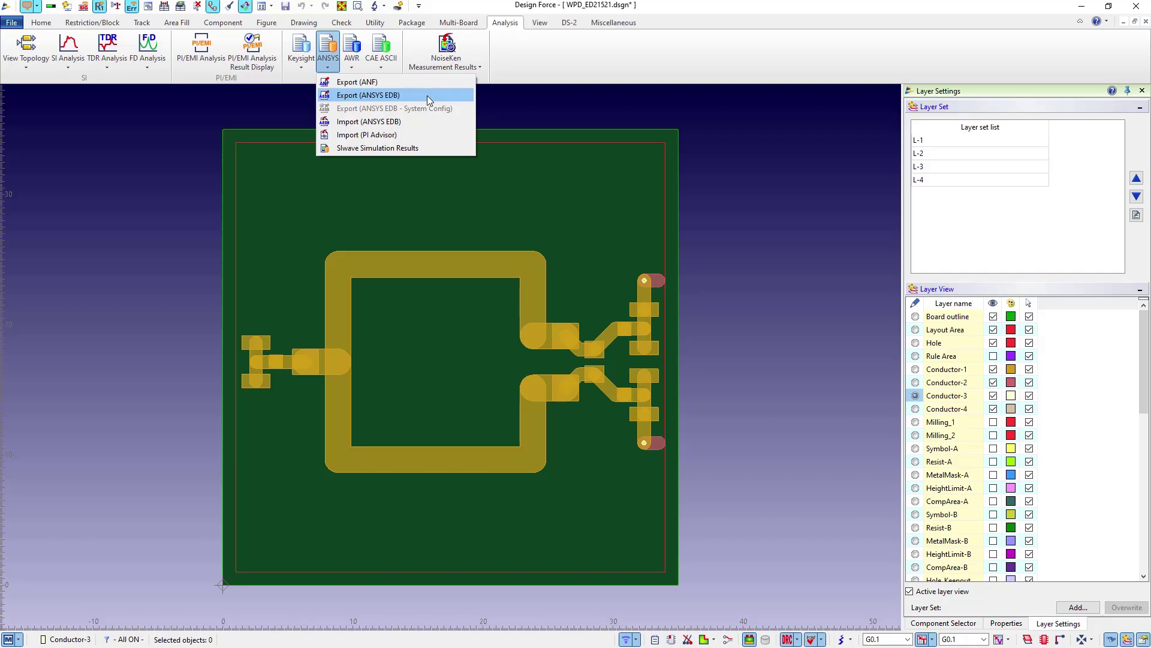
left_click(393, 97)
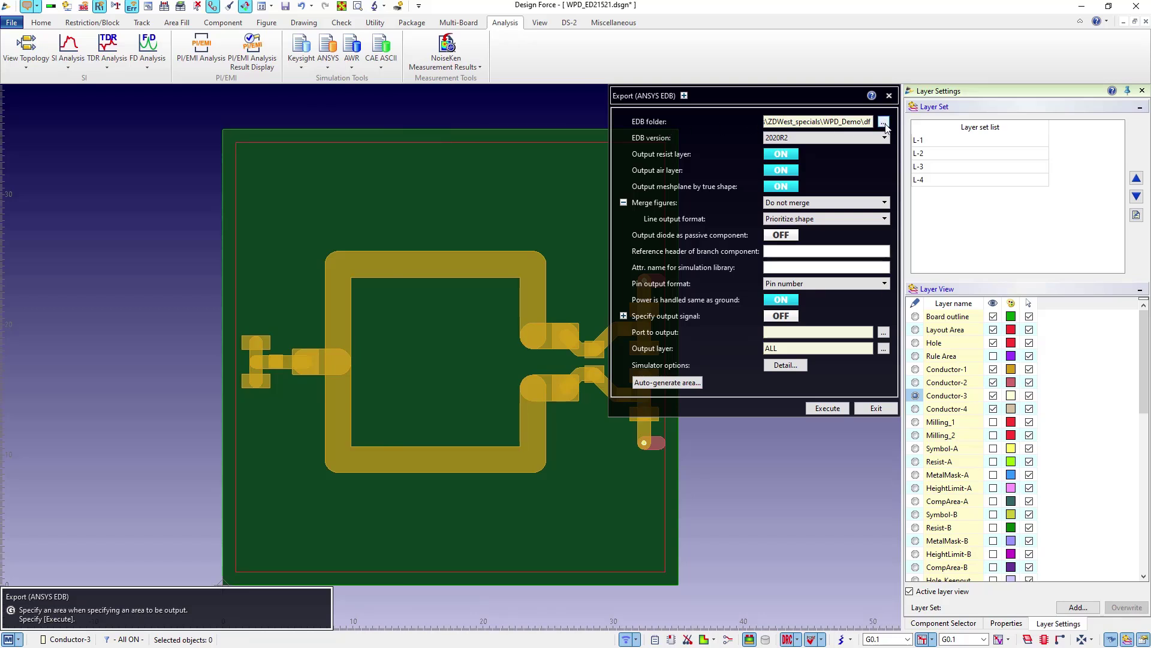
left_click(884, 122)
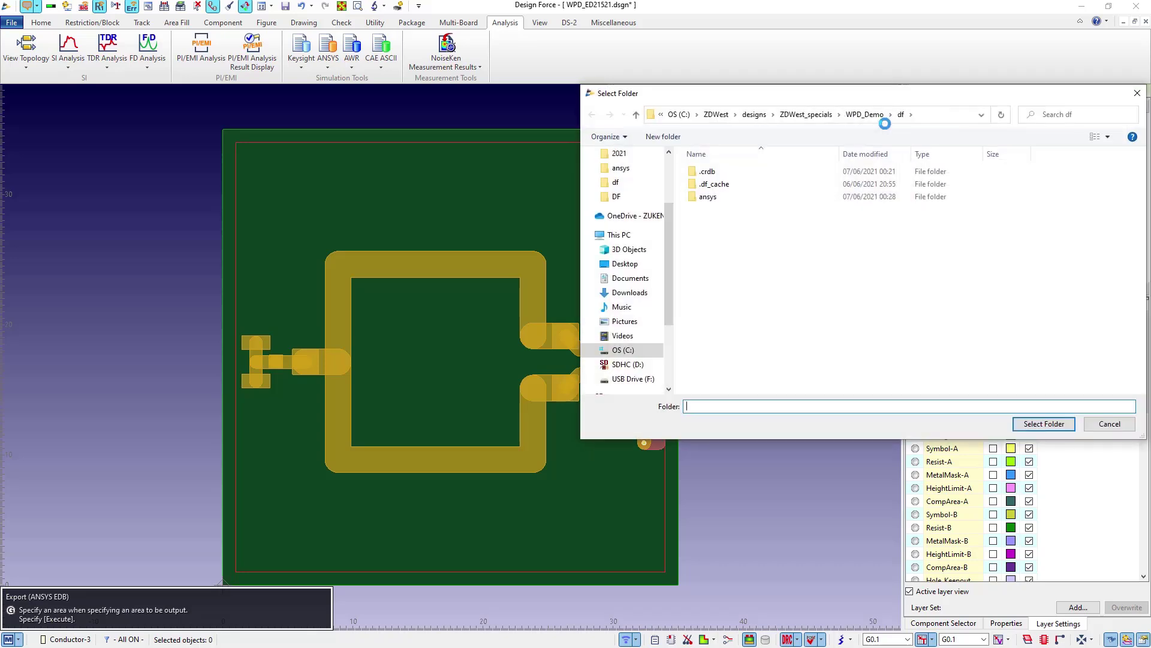
double_click(708, 198)
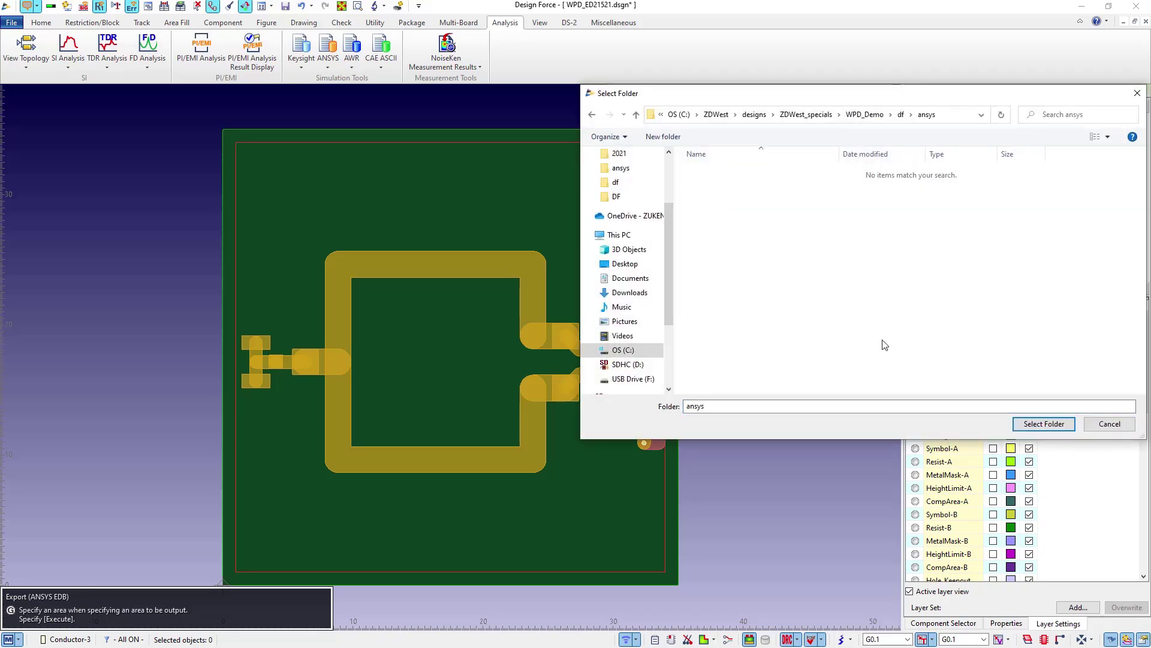
left_click(1044, 424)
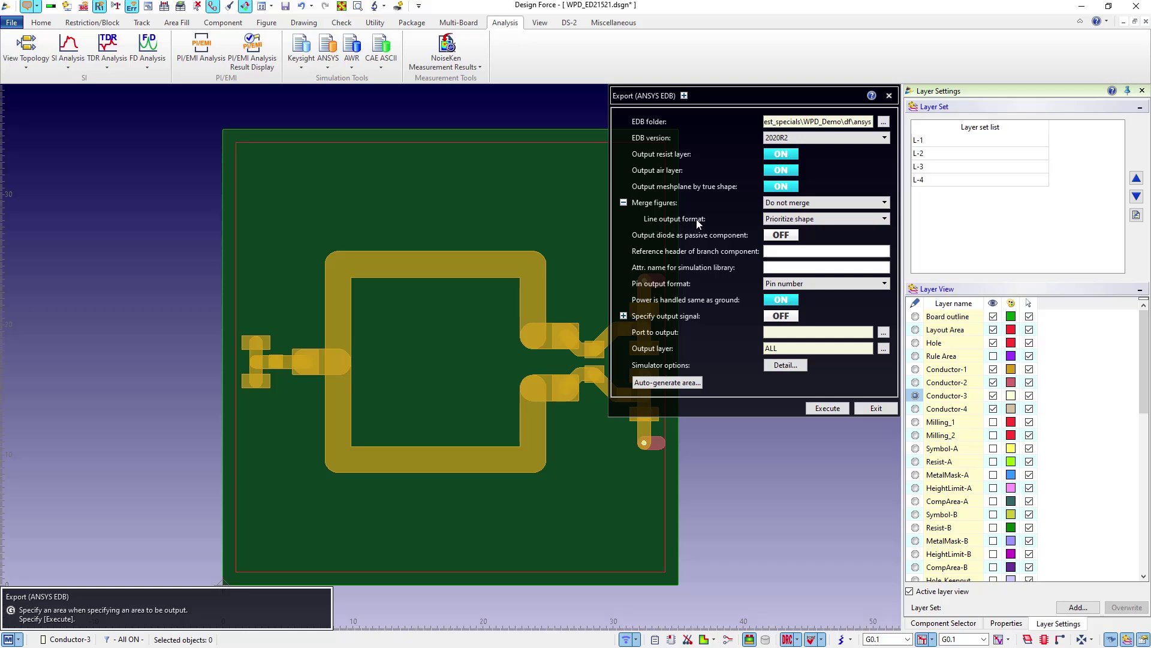
Run the ANSYS EDB export with the line output format Prioritize shape and dismiss the conversion report
left_click(779, 221)
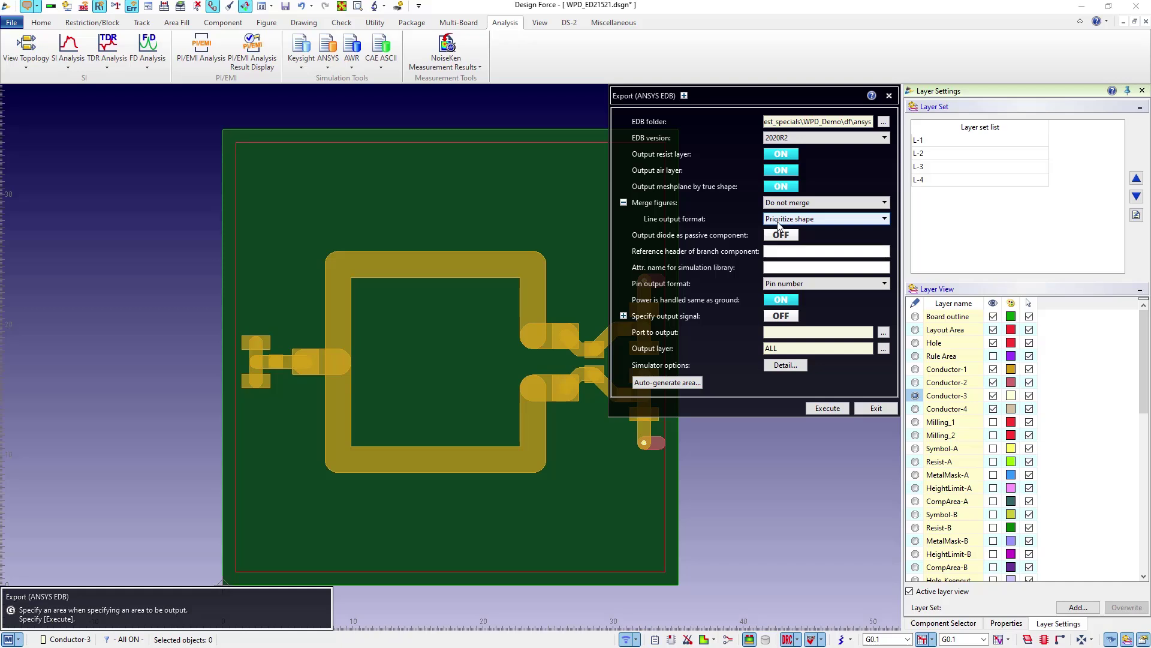
left_click(746, 216)
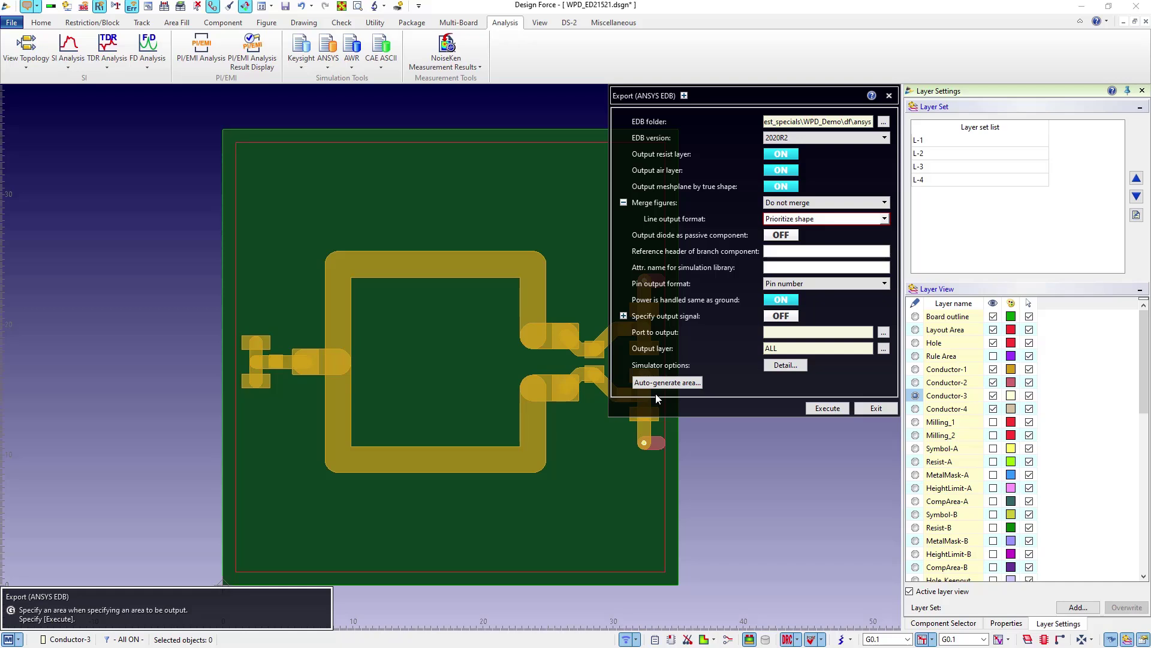
left_click(819, 410)
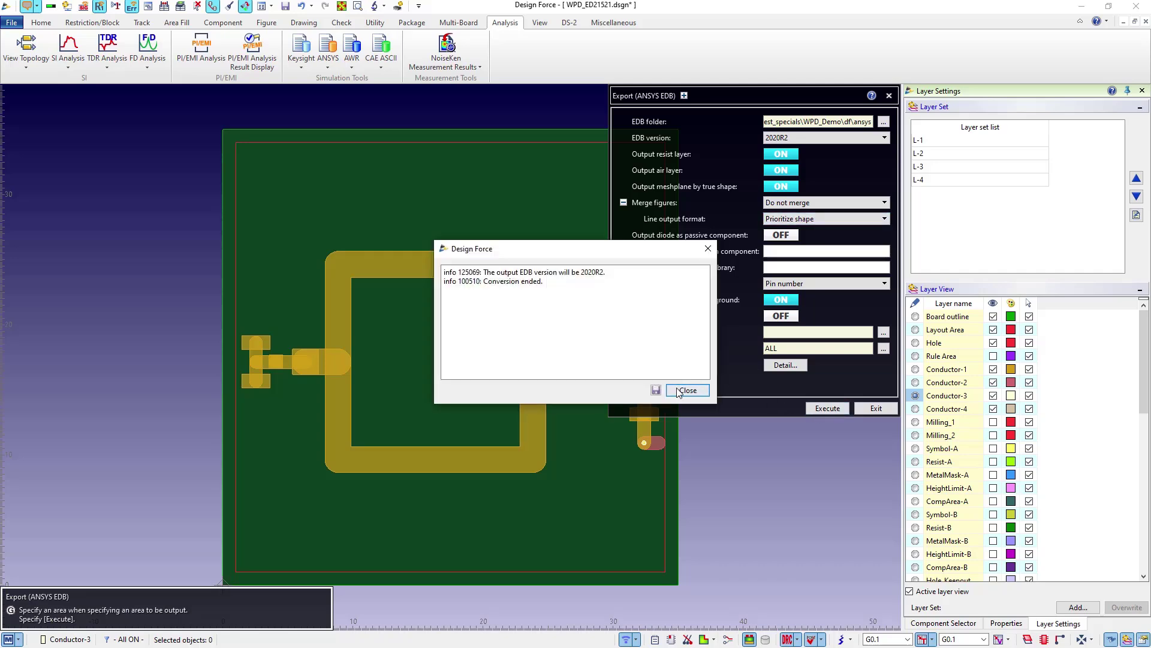
left_click(680, 392)
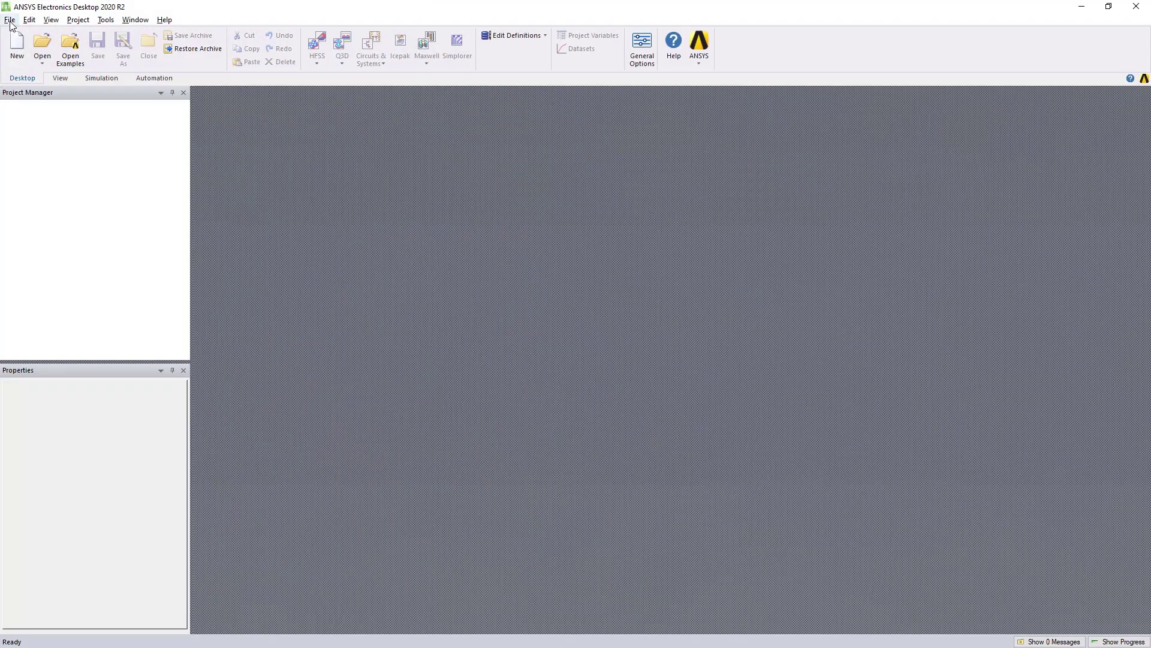
Switch to ANSYS Electronics Desktop and import edb.def from the WPD_ED21521.aedb folder
left_click(10, 22)
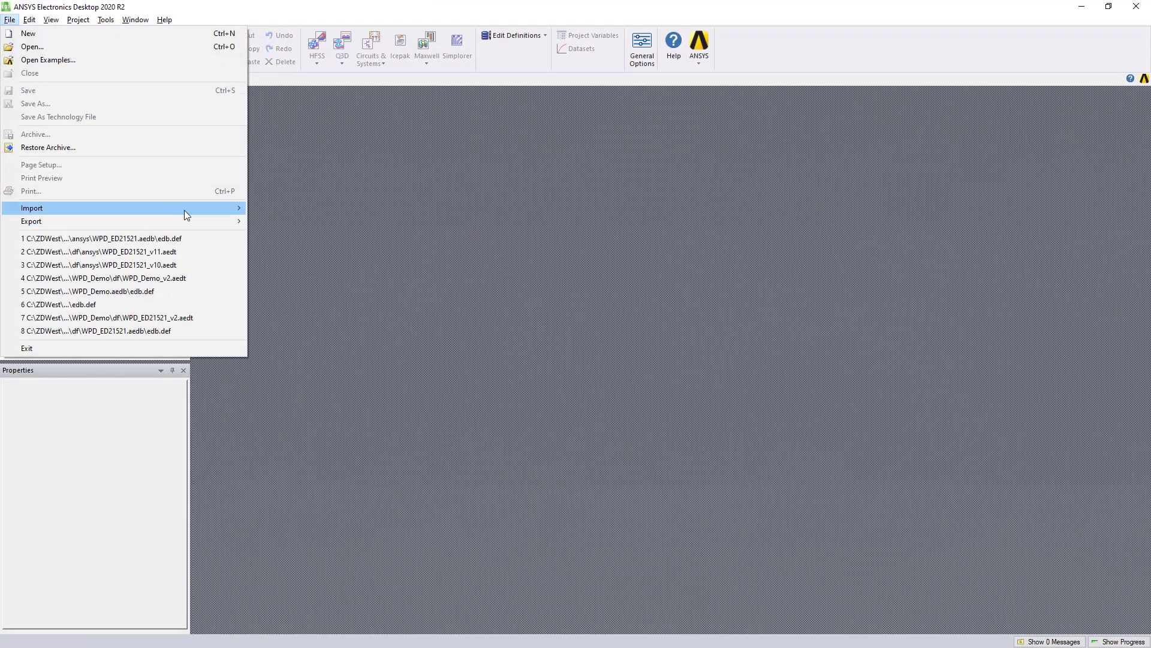
mouse_move(185, 210)
left_click(278, 209)
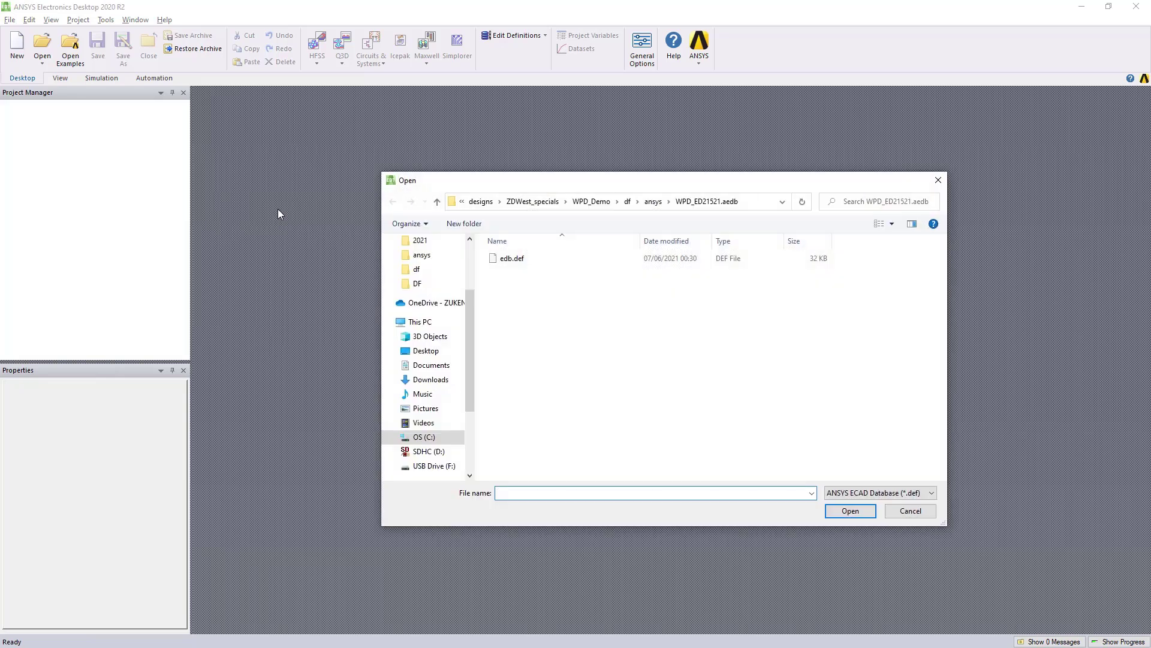
double_click(504, 259)
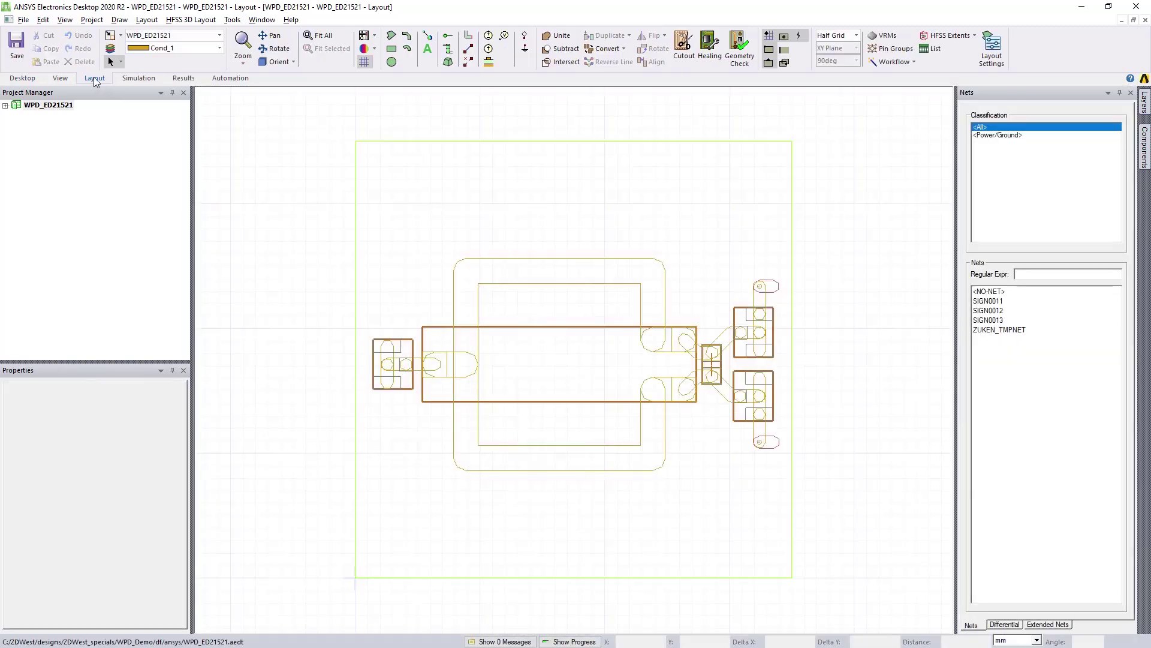
Expand the WPD_ED21521 project and examine its design entries, component, padstack and material definitions
left_click(5, 106)
left_click(16, 126)
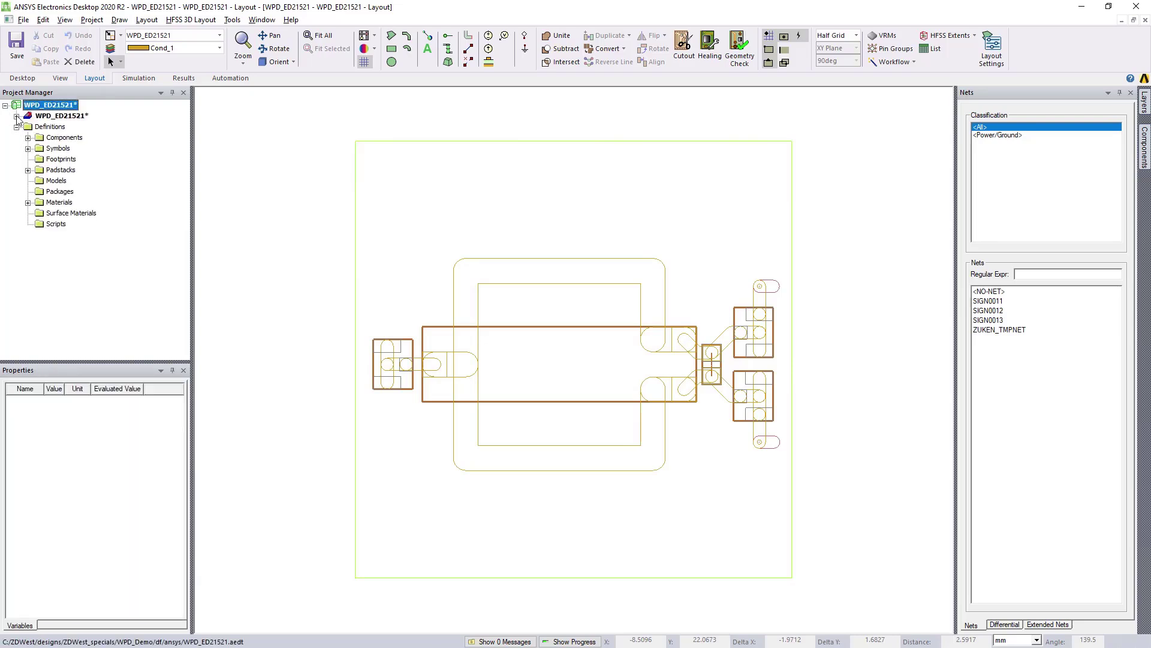
left_click(16, 115)
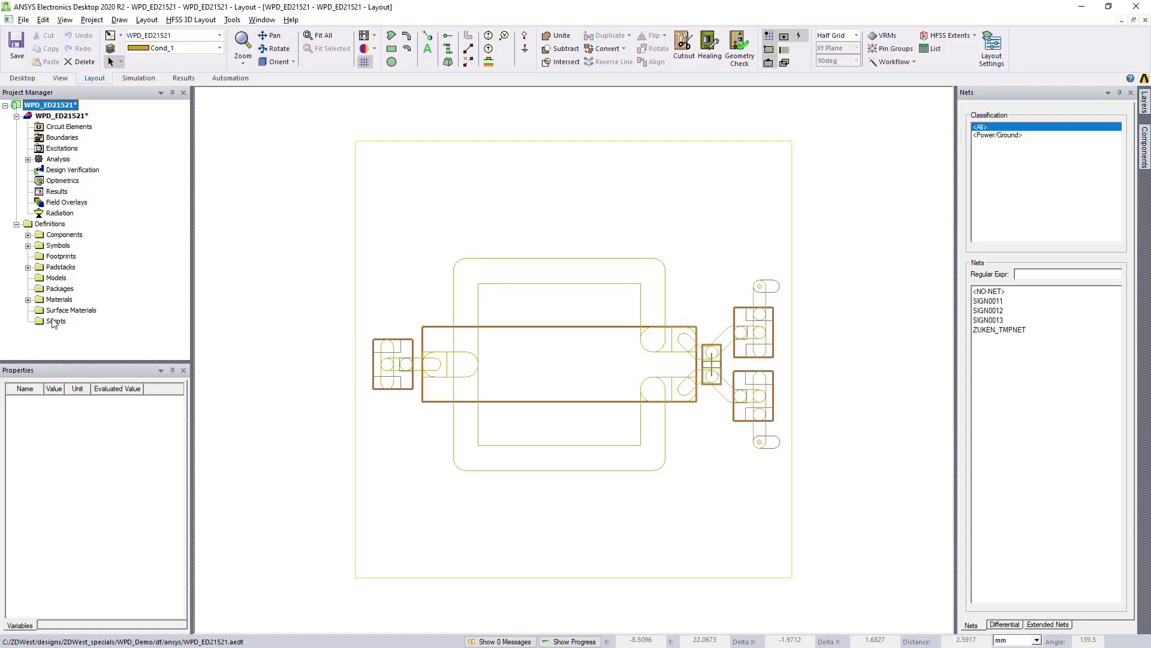
left_click(28, 235)
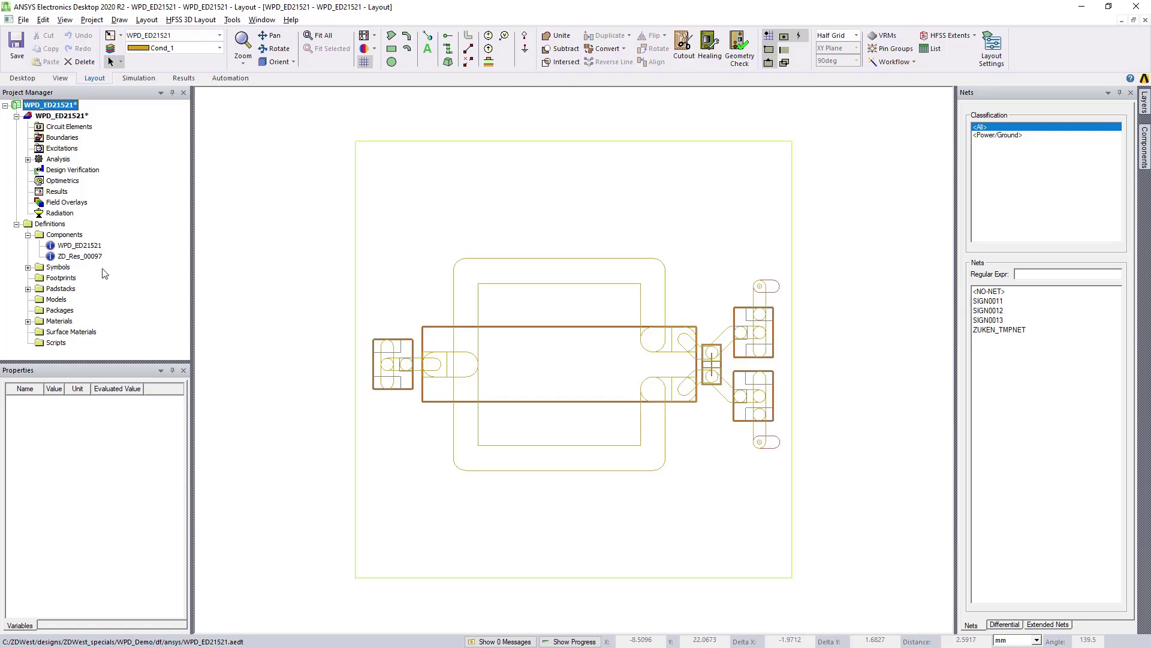
left_click(28, 289)
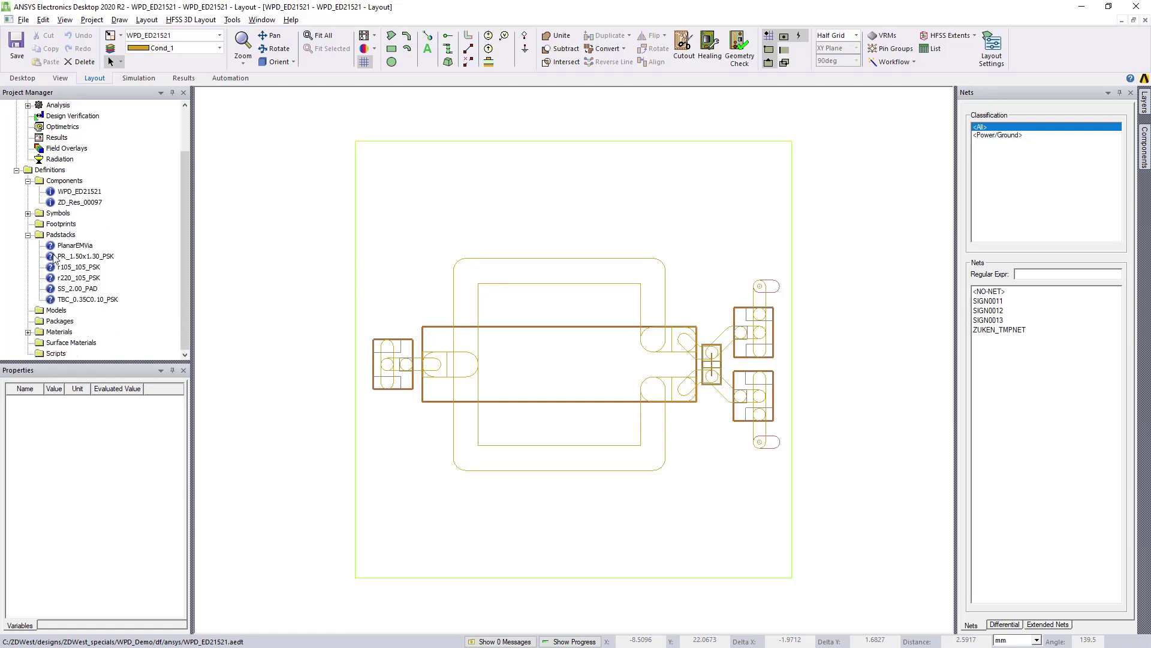
left_click(28, 333)
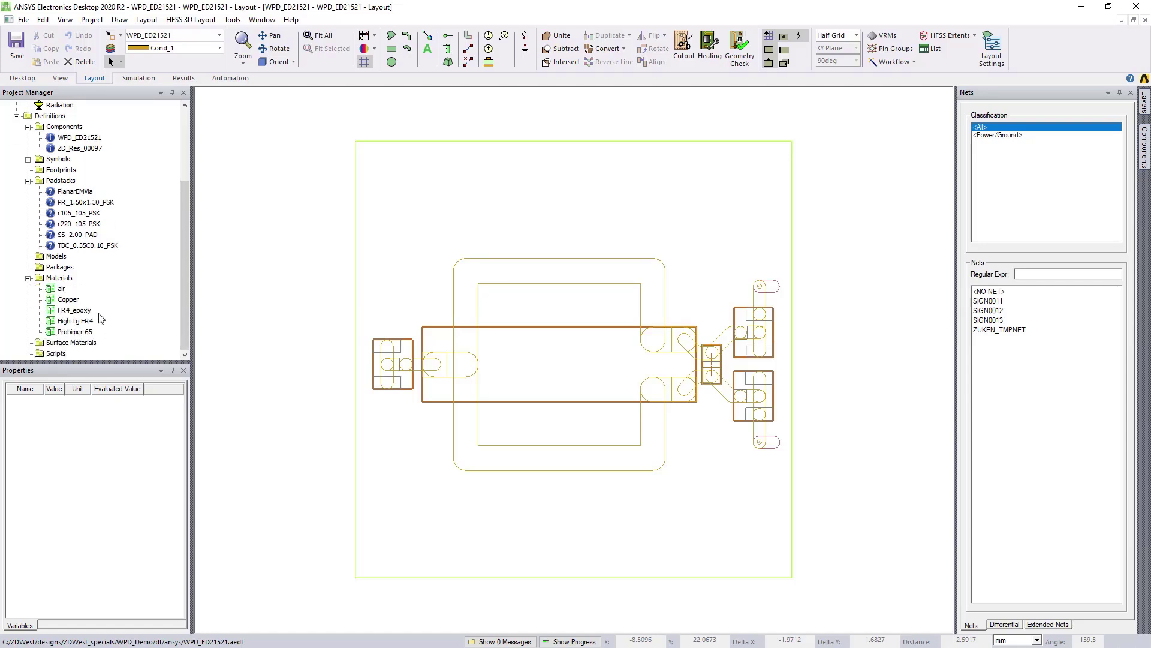
scroll(62, 242, "up", 4)
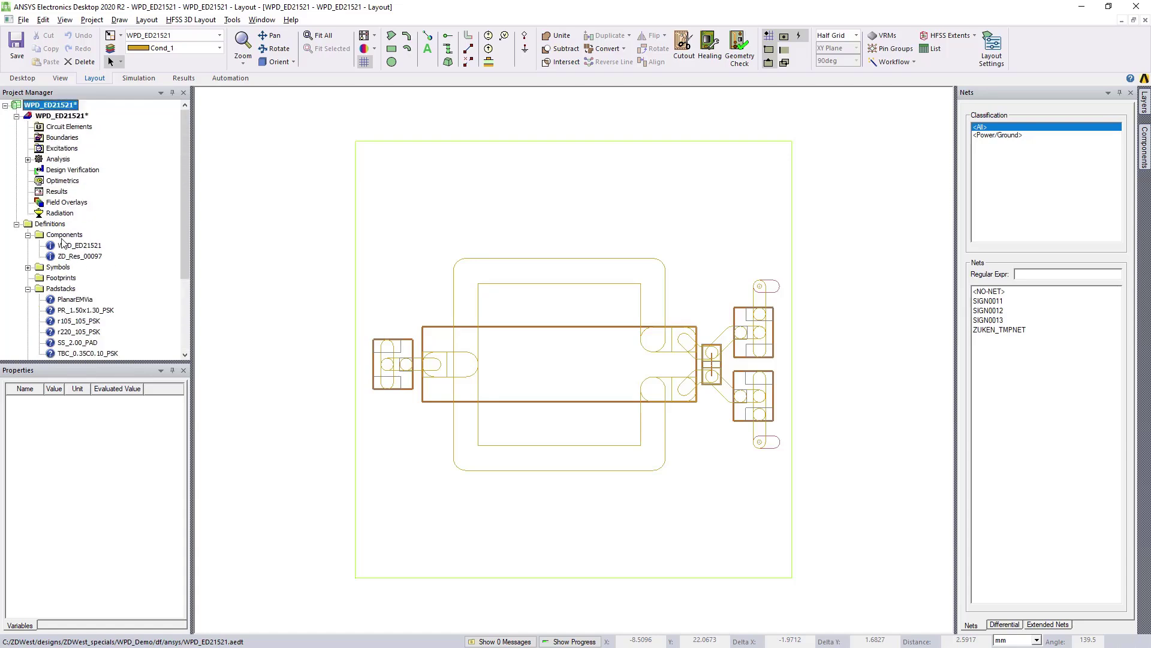
left_click(31, 82)
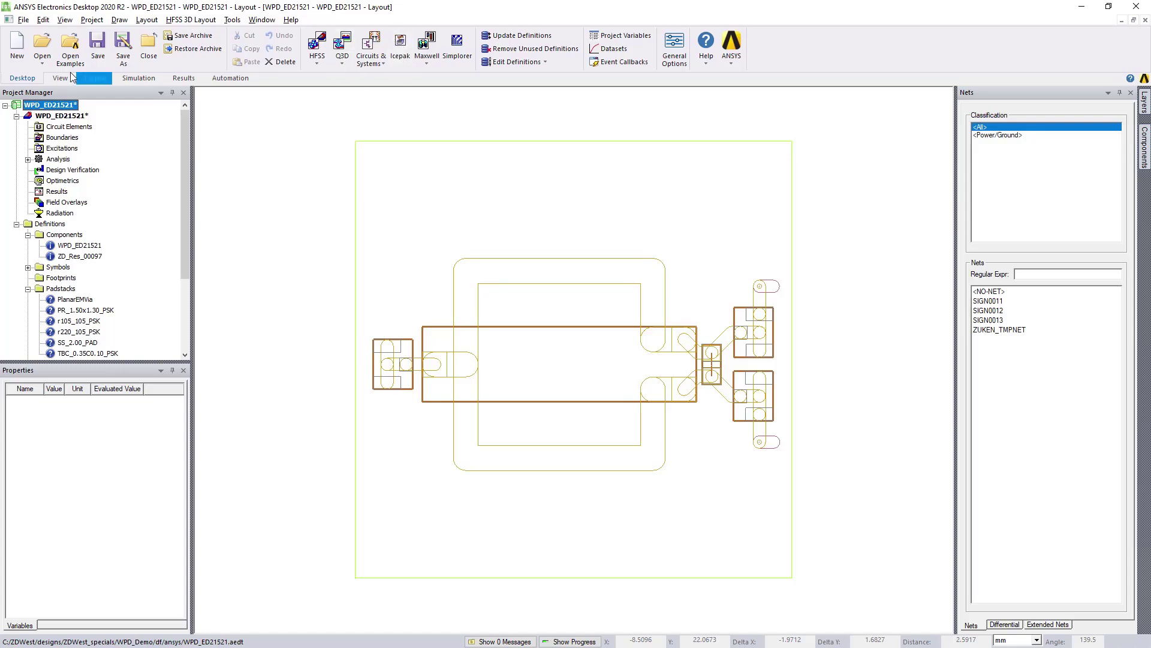
left_click(136, 78)
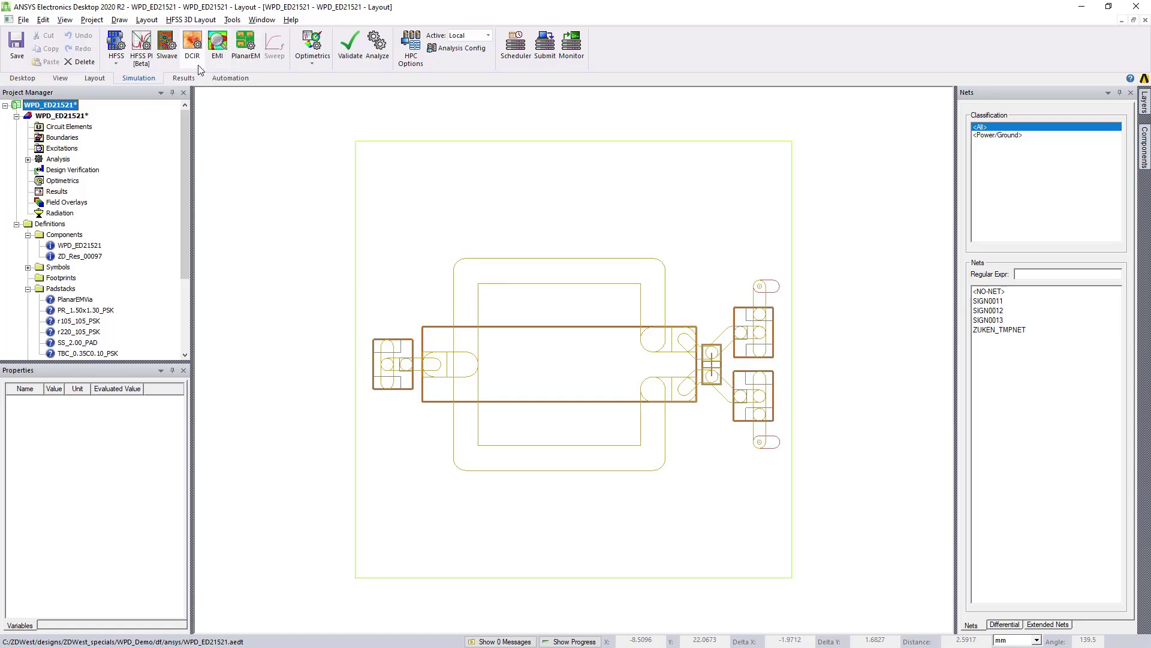
left_click(94, 77)
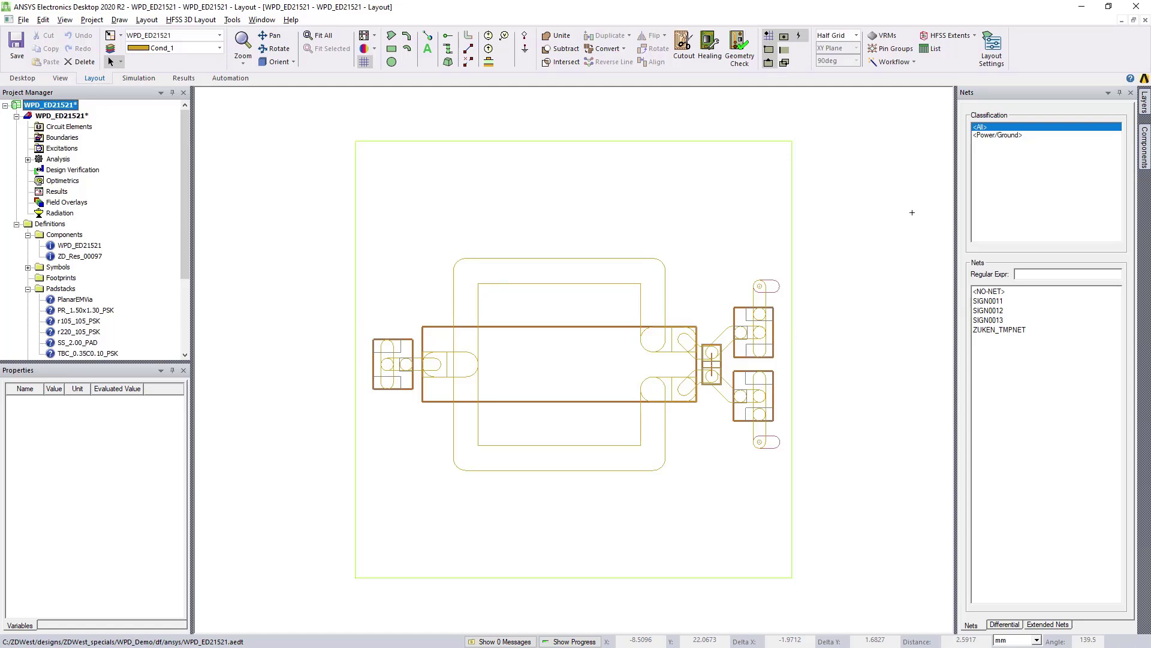
Find resistor R1 under ZD_Res_00097 in the component list and examine its properties
left_click(1145, 157)
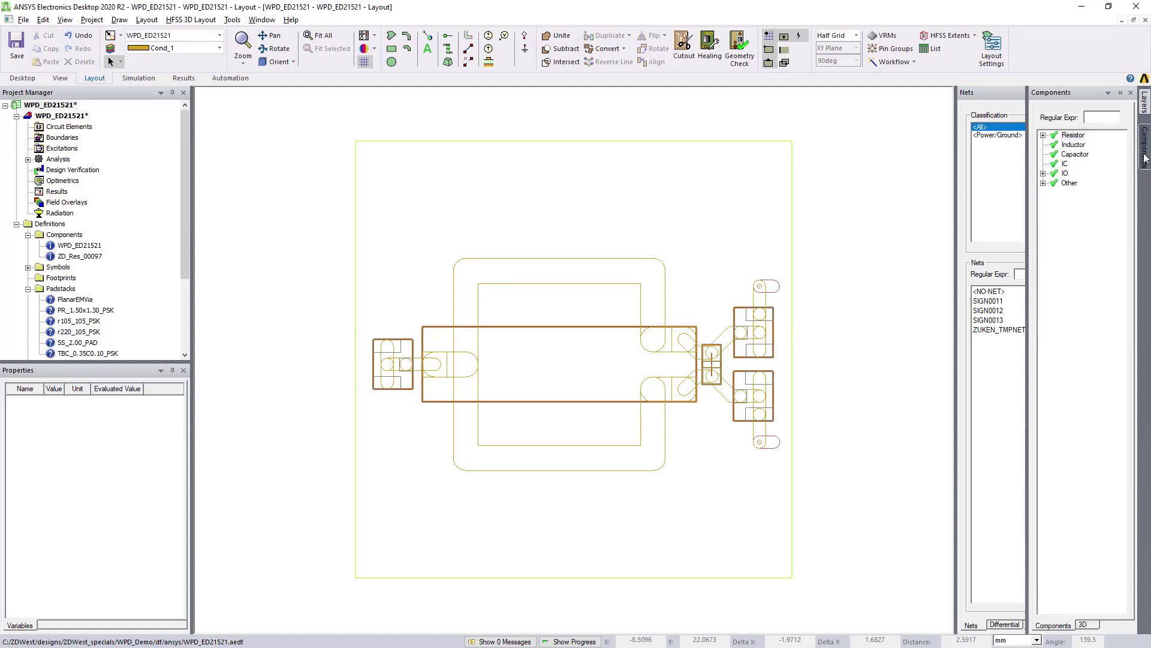
left_click(1044, 136)
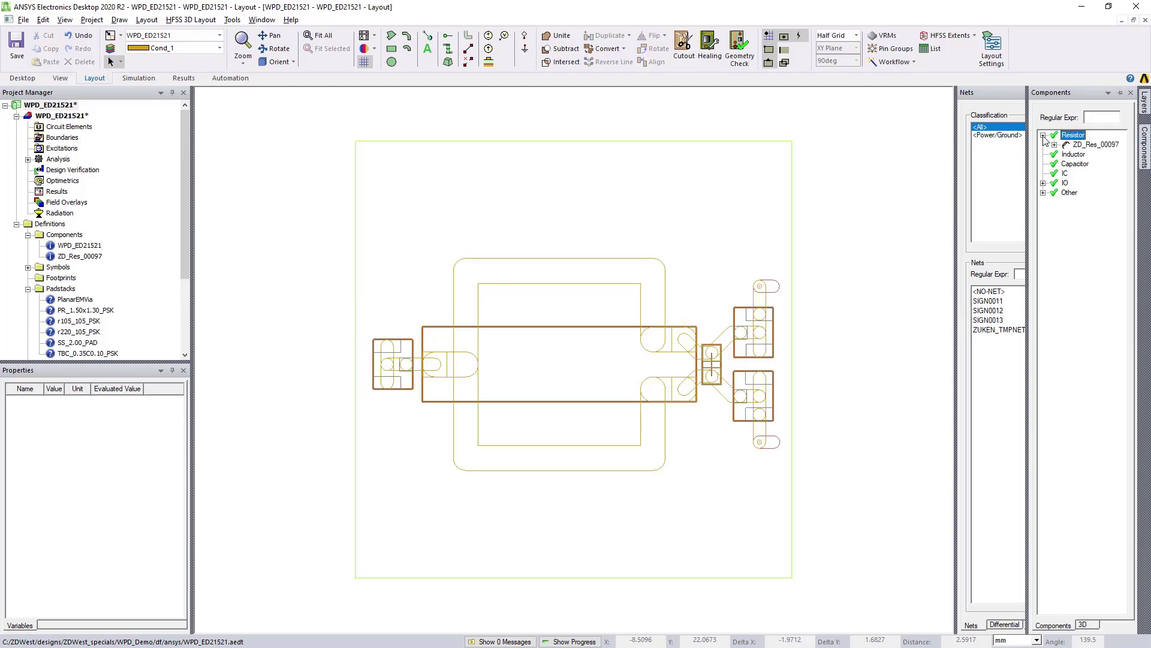
left_click(1054, 145)
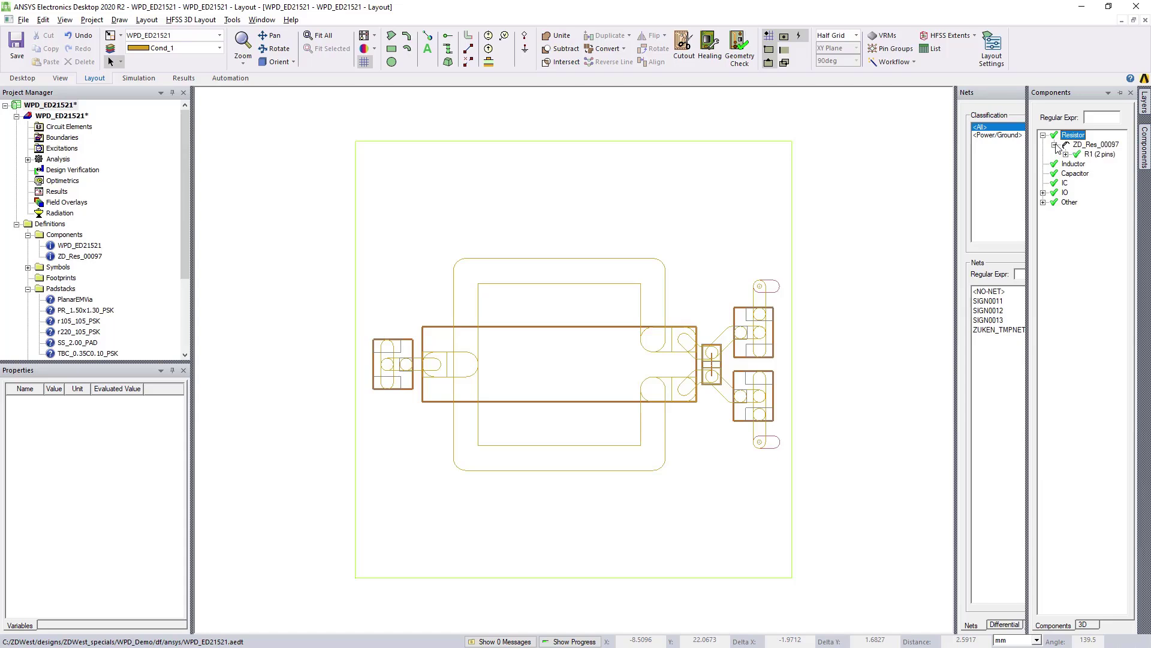
left_click(1092, 154)
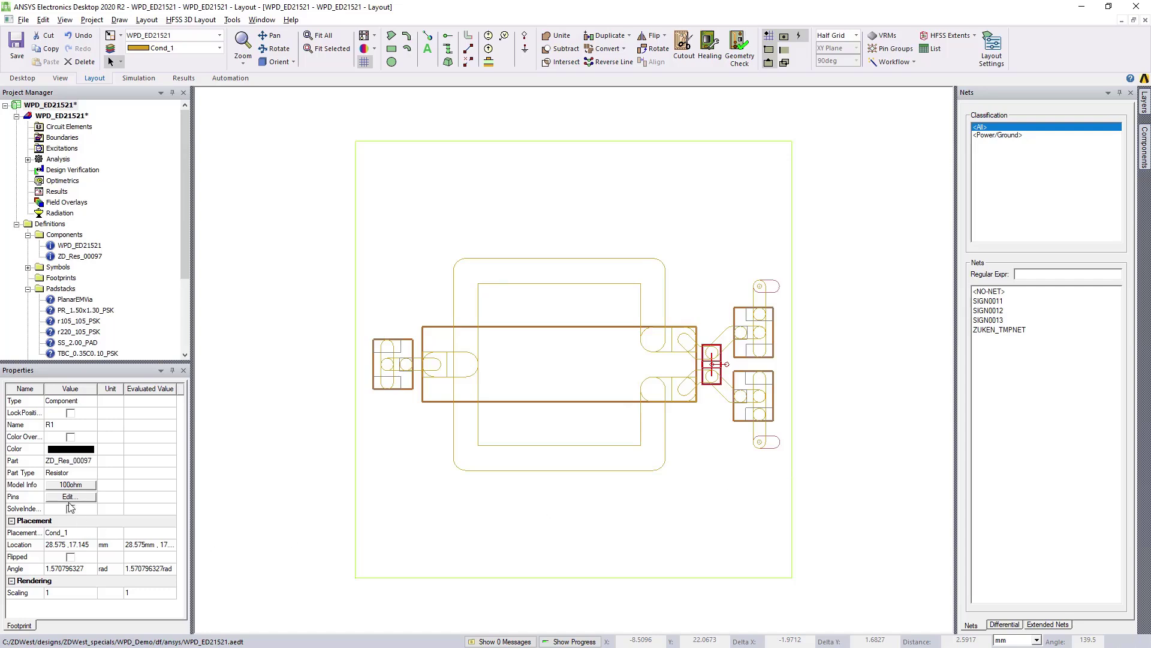
Examine the IO connectors CN1, CN2 and CN3 one after another in the layout, and clear the selection
mouse_move(1146, 144)
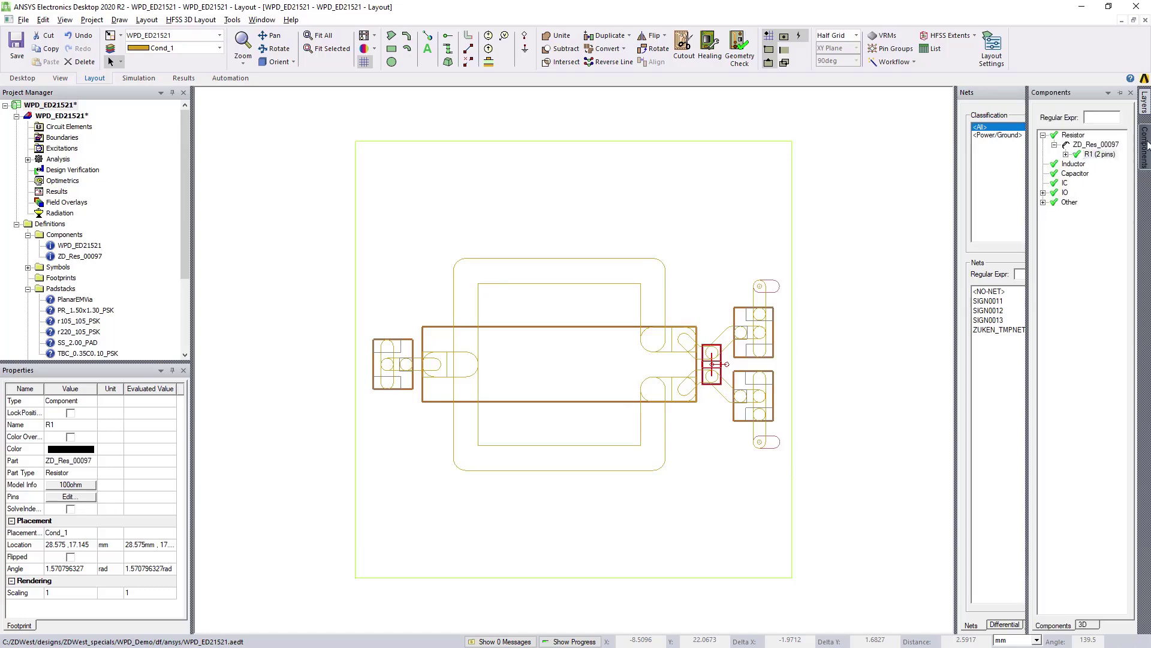
left_click(1043, 193)
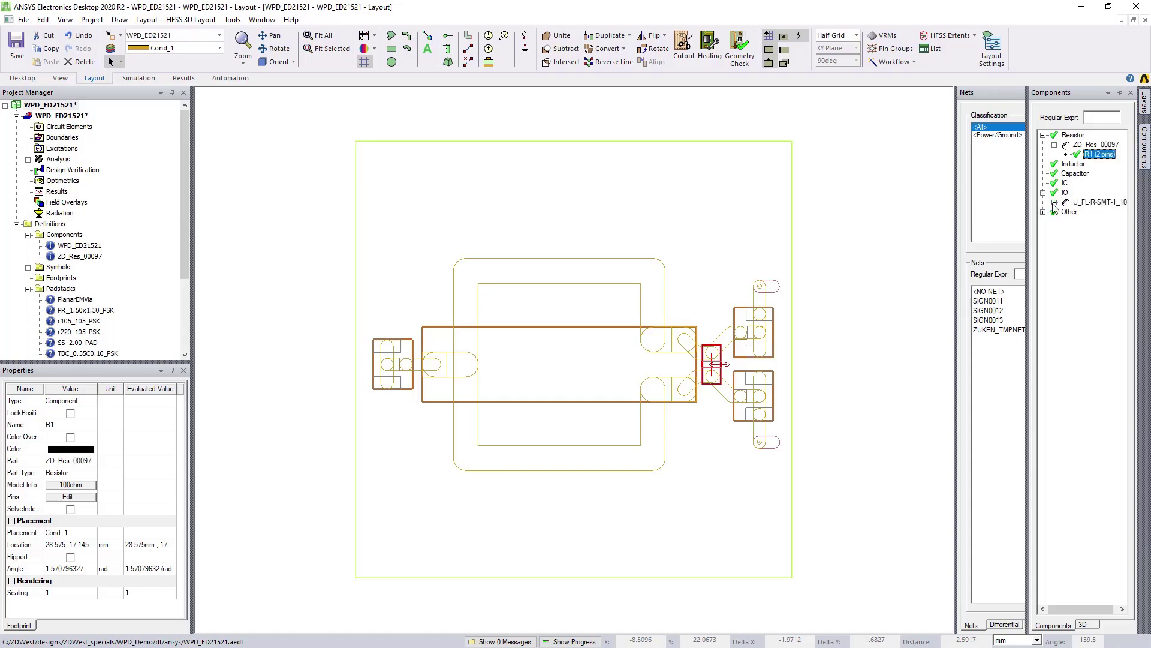
left_click(1055, 202)
left_click(1090, 212)
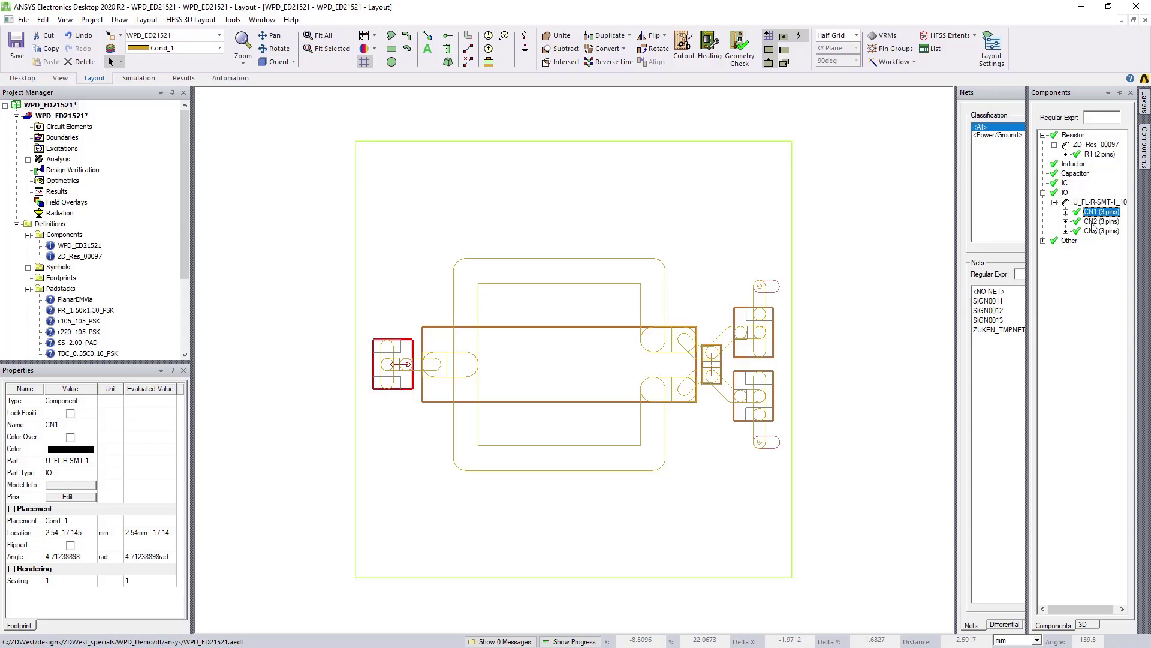
left_click(1093, 223)
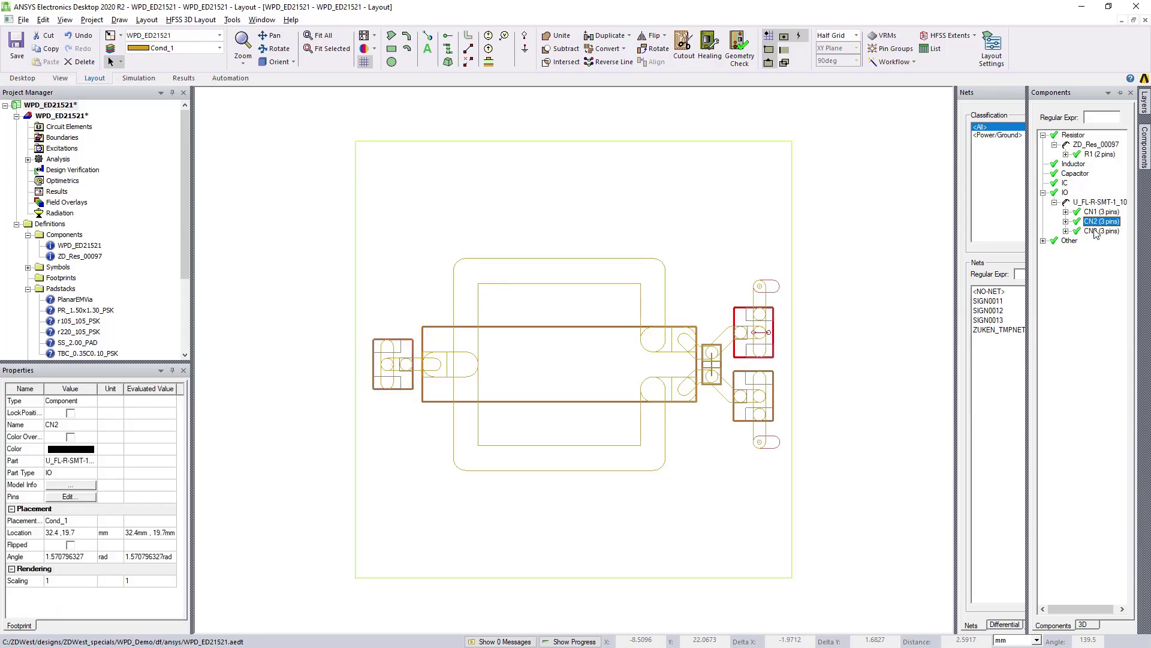
left_click(1095, 232)
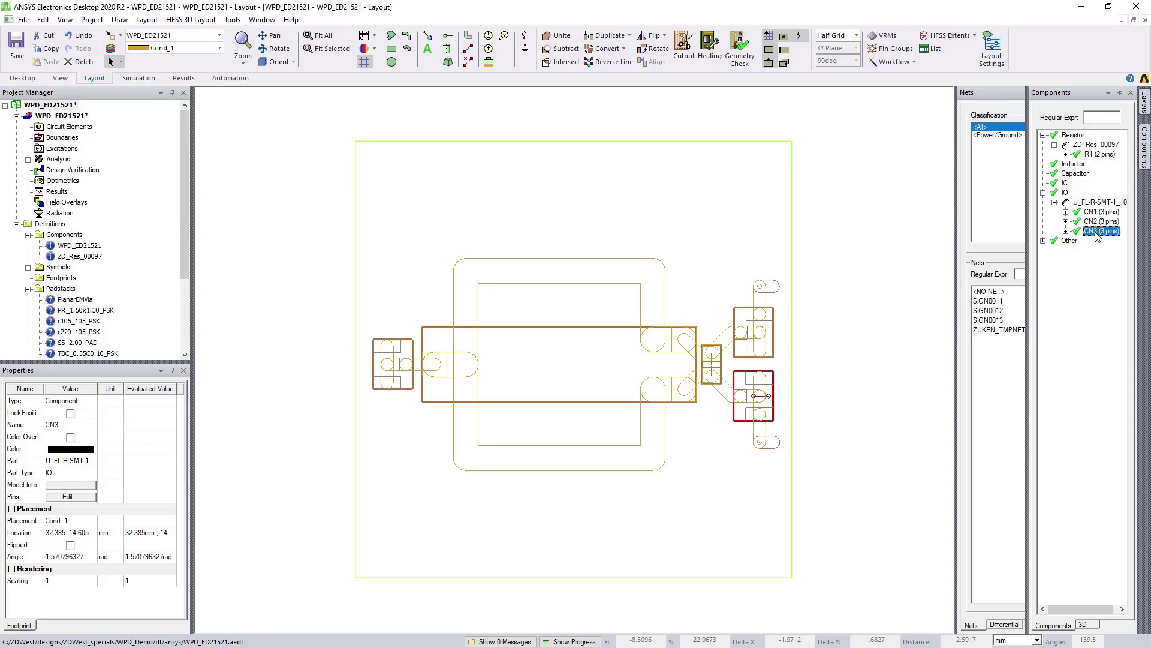
left_click(468, 580)
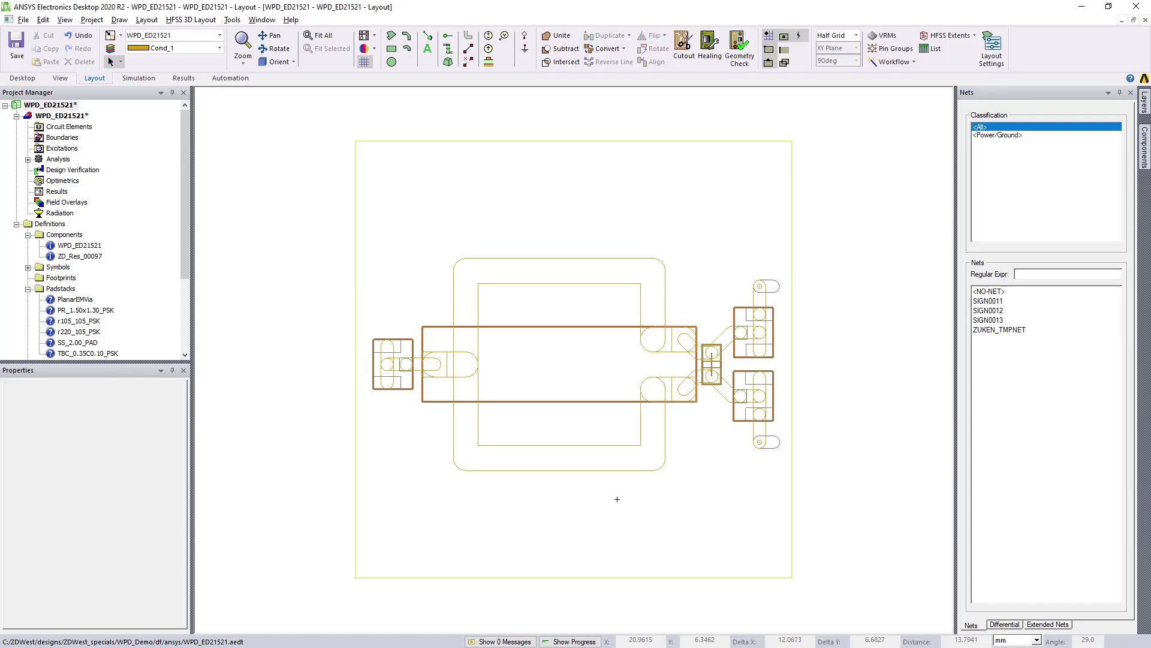
Move the middle vertex of the SIGN0012 line at resistor R1's lower pad outward past the resistor, level with the line's start point
left_click(682, 383)
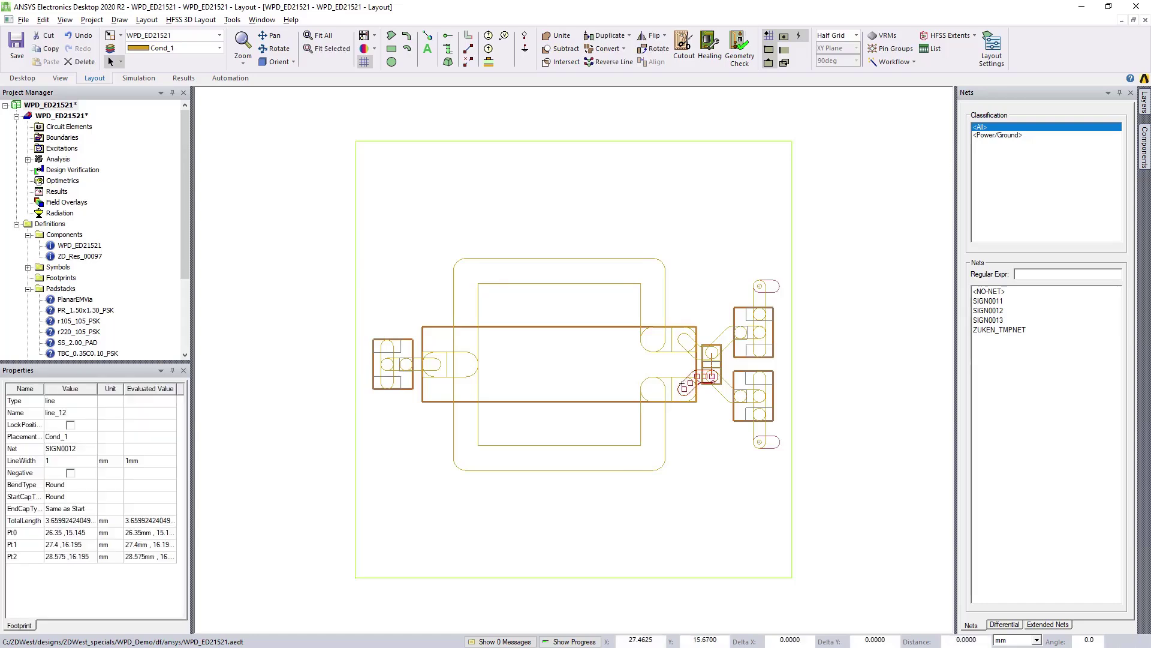
scroll(700, 392, "up", 5)
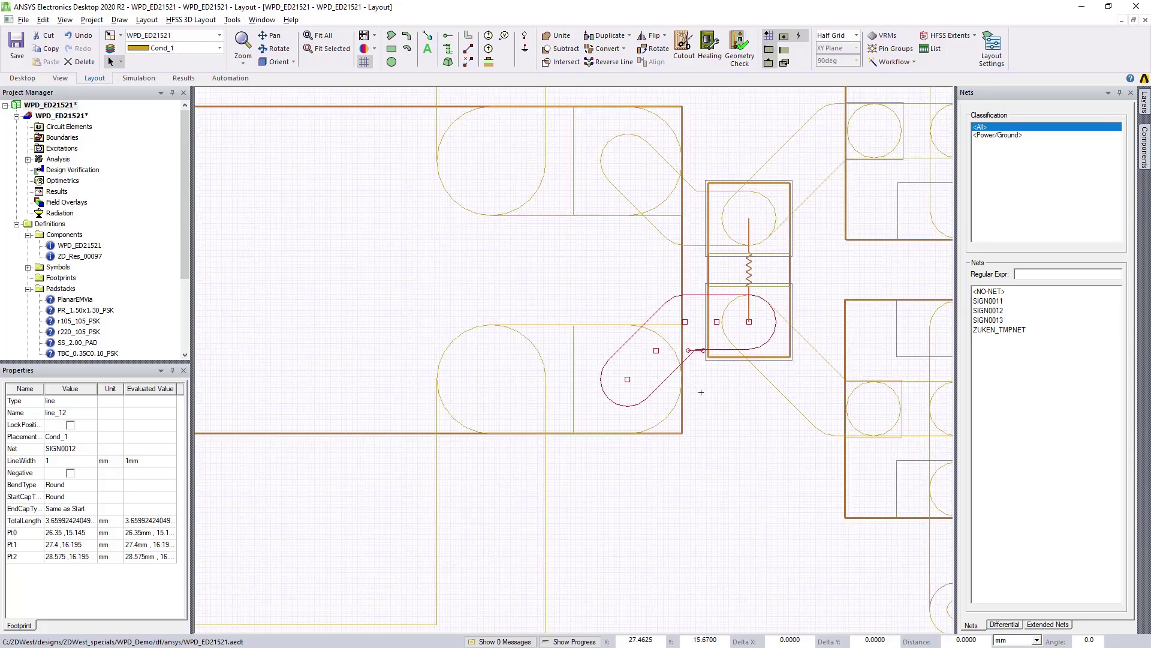
scroll(701, 392, "up", 1)
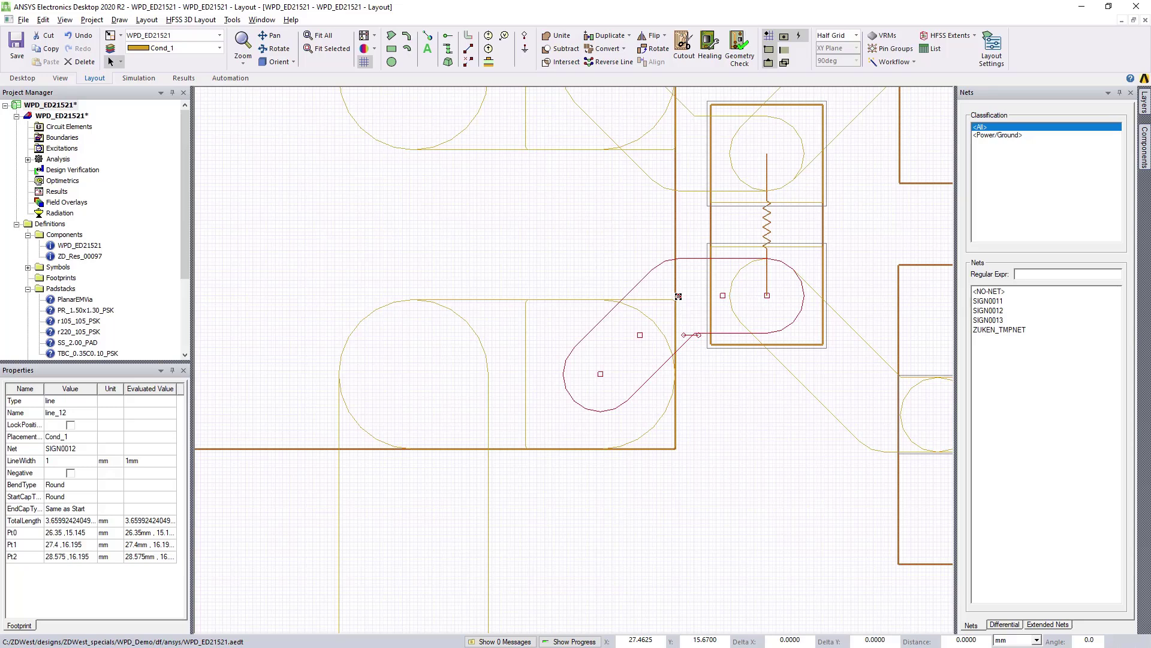
mouse_move(679, 297)
left_mouse_down()
mouse_move(774, 360)
mouse_move(843, 373)
left_mouse_up()
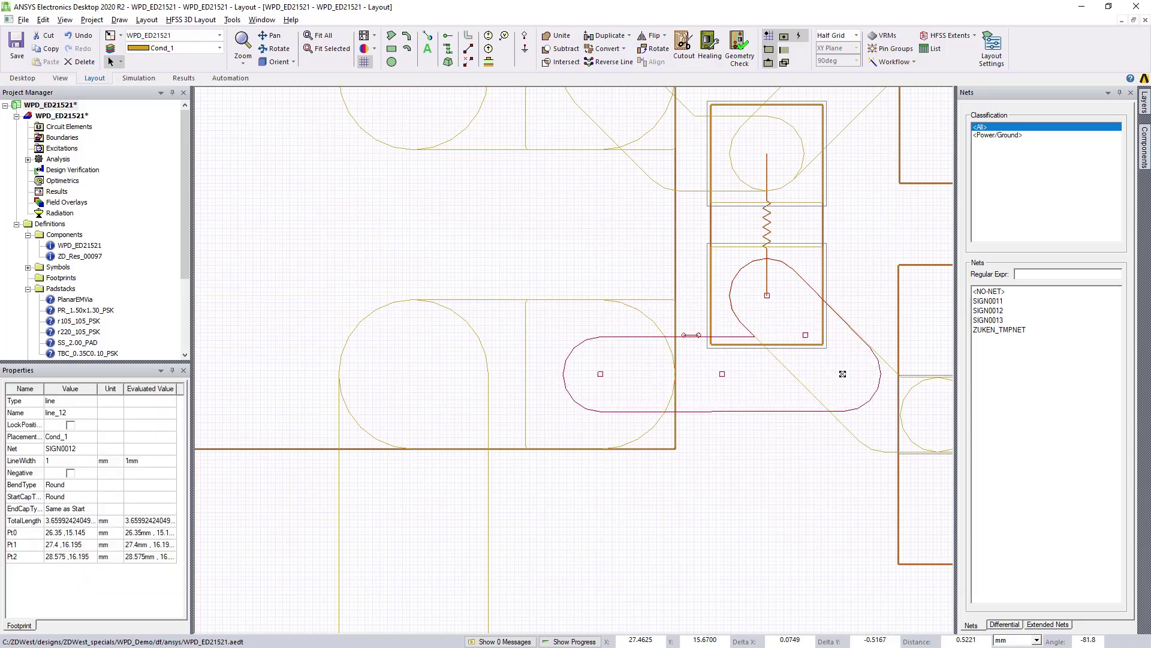
Move the middle vertex of the SIGN0013 line at resistor R1's upper pad to about (29.6, 19.15) mm
left_click(638, 167)
left_click(649, 180)
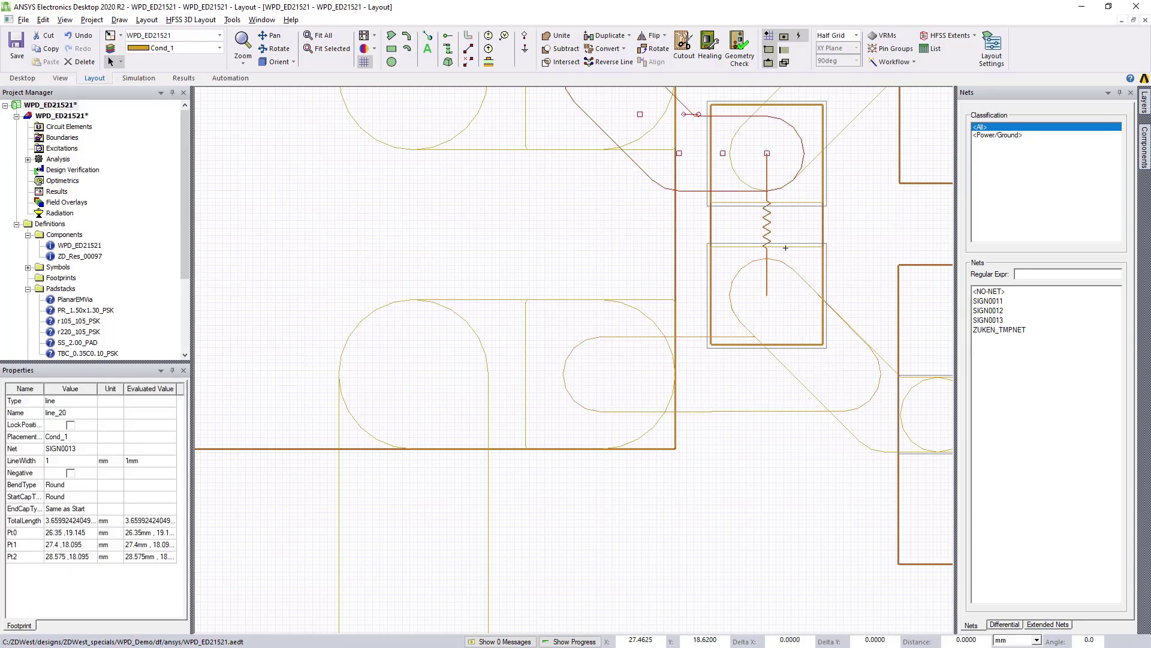
left_click(270, 36)
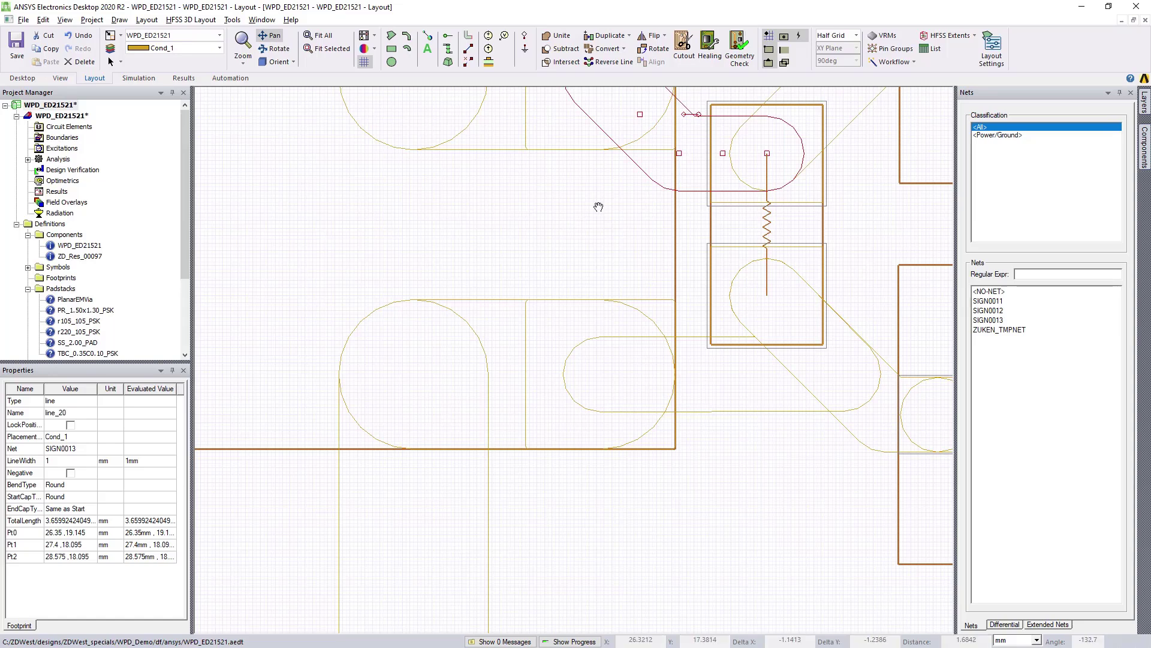
left_click_drag(599, 207, 570, 436)
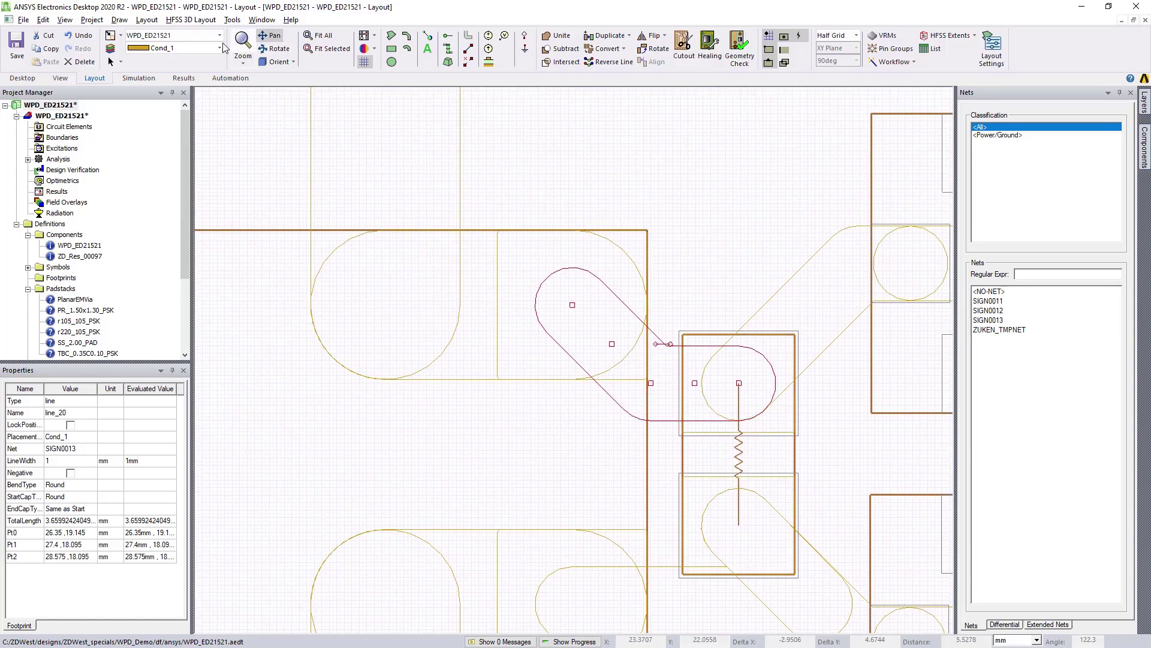
left_click(110, 62)
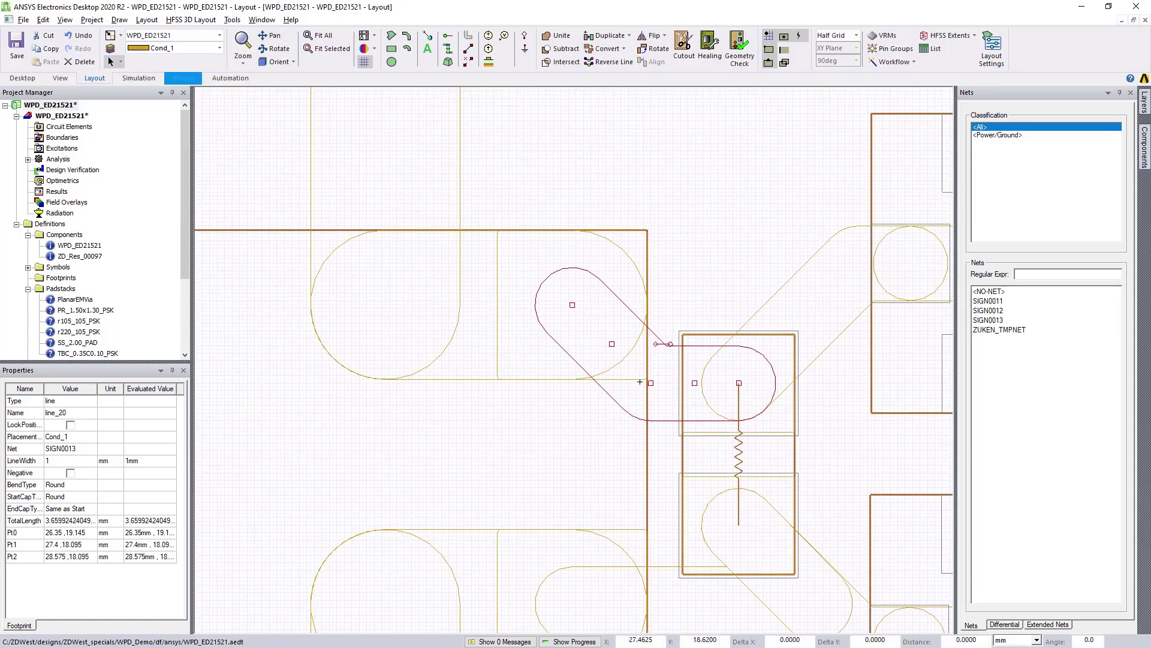
left_click_drag(650, 383, 815, 304)
scroll(716, 398, "down", 5)
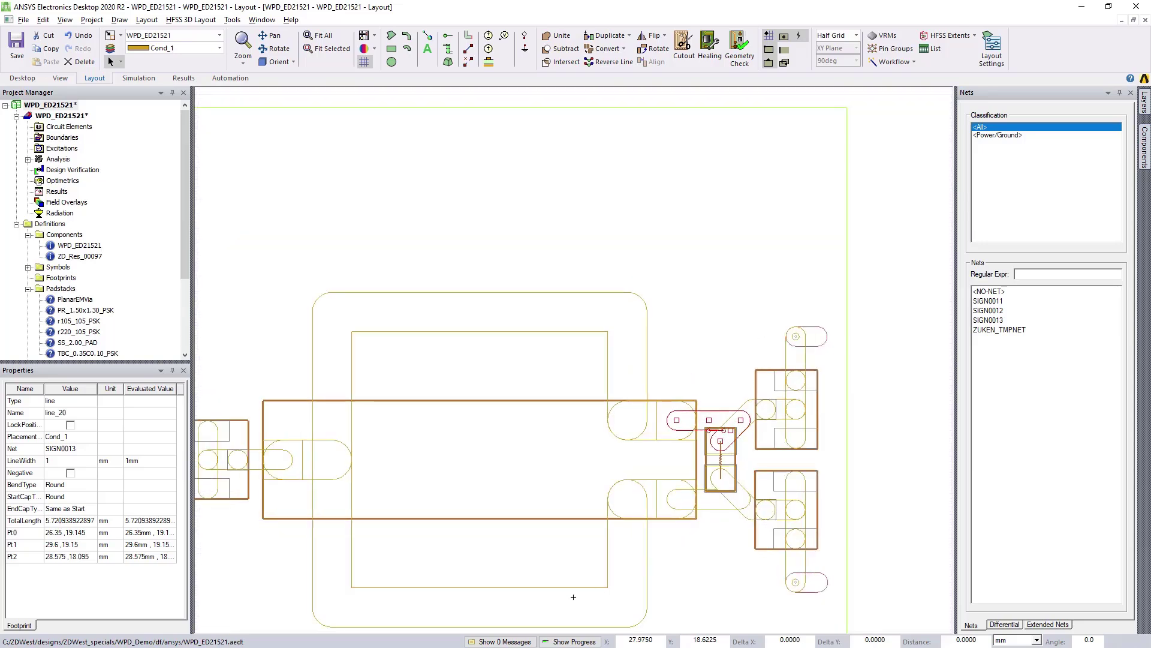
Set the line width of the large SIGN0011 loop trace to 1 mm
left_click(568, 588)
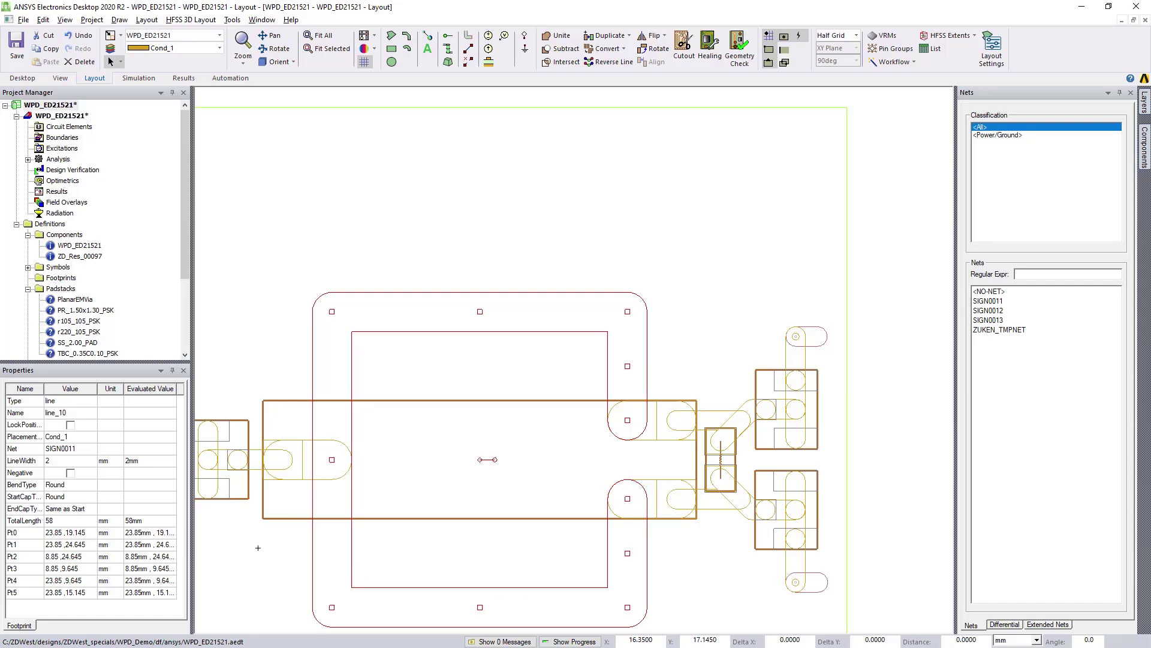
left_click(64, 461)
type("1")
key("Return")
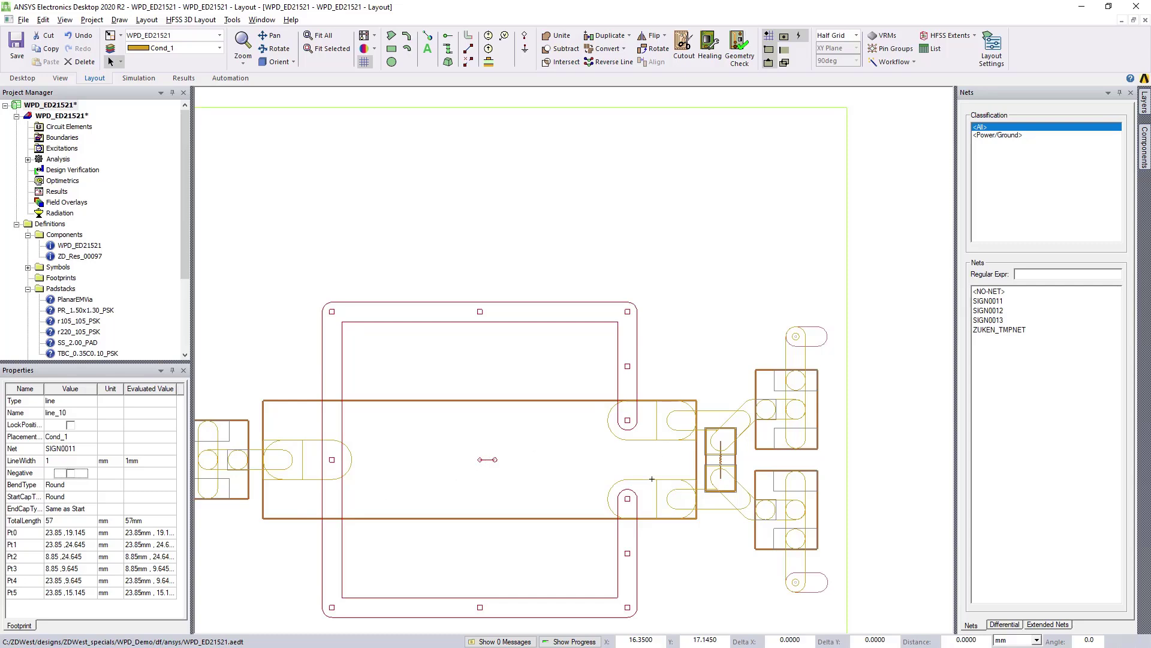
Set the line width of the short SIGN0012 and SIGN0013 traces at the loop's open ends to 1 mm
left_click(652, 480)
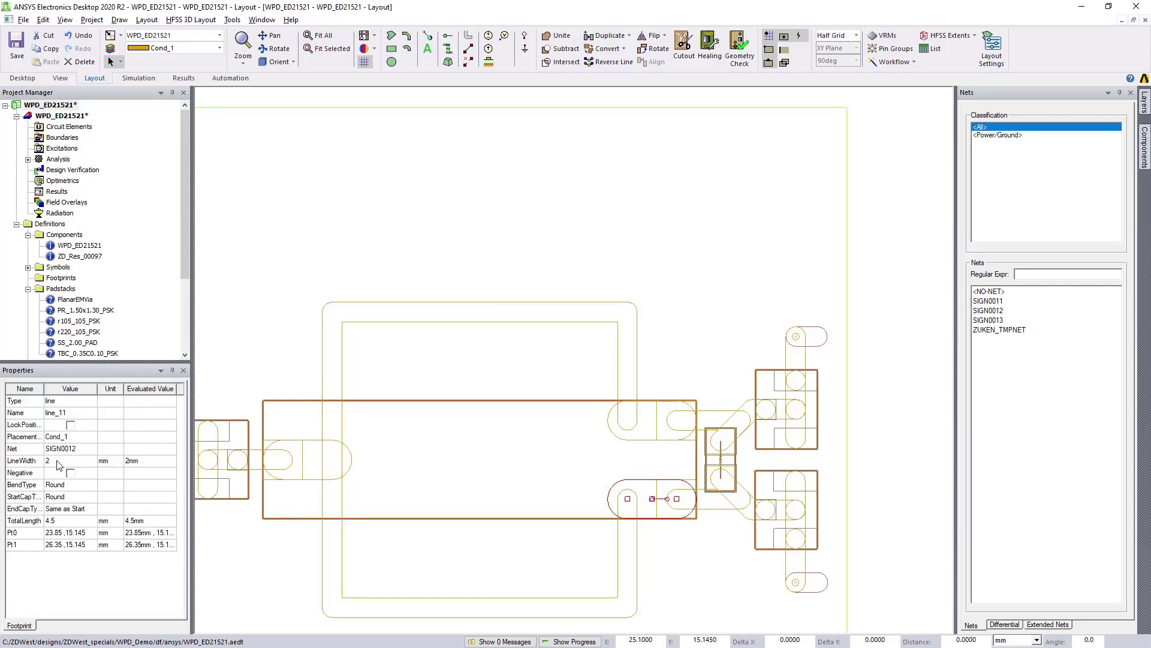
left_click(59, 461)
key("Tab")
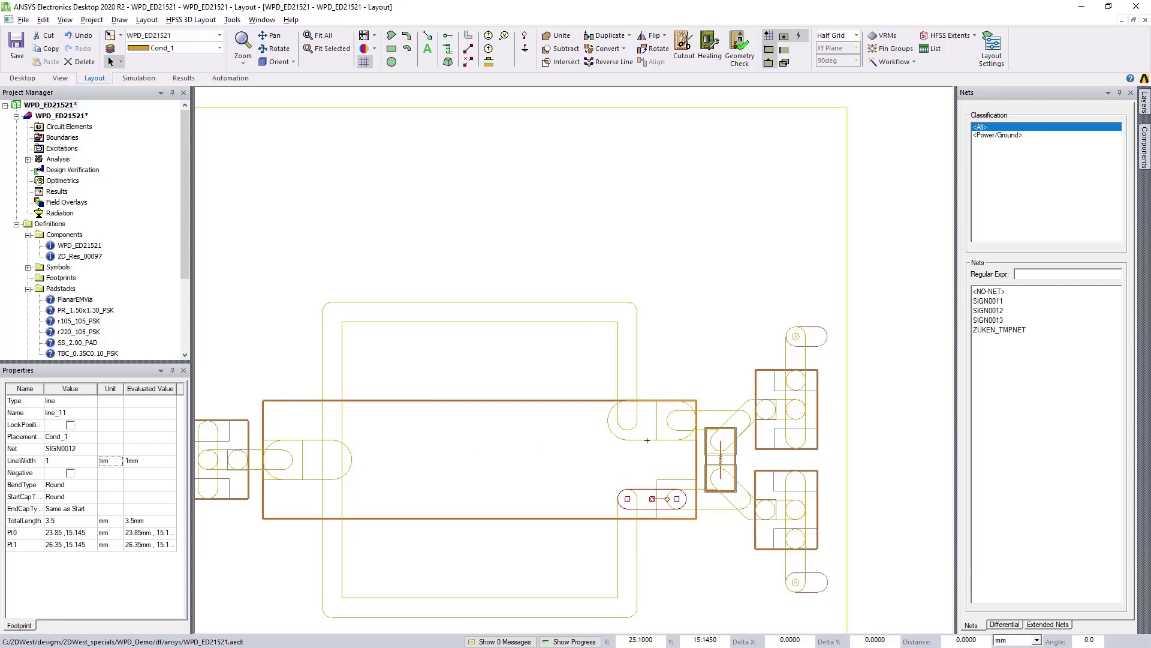
left_click(647, 440)
left_click(62, 461)
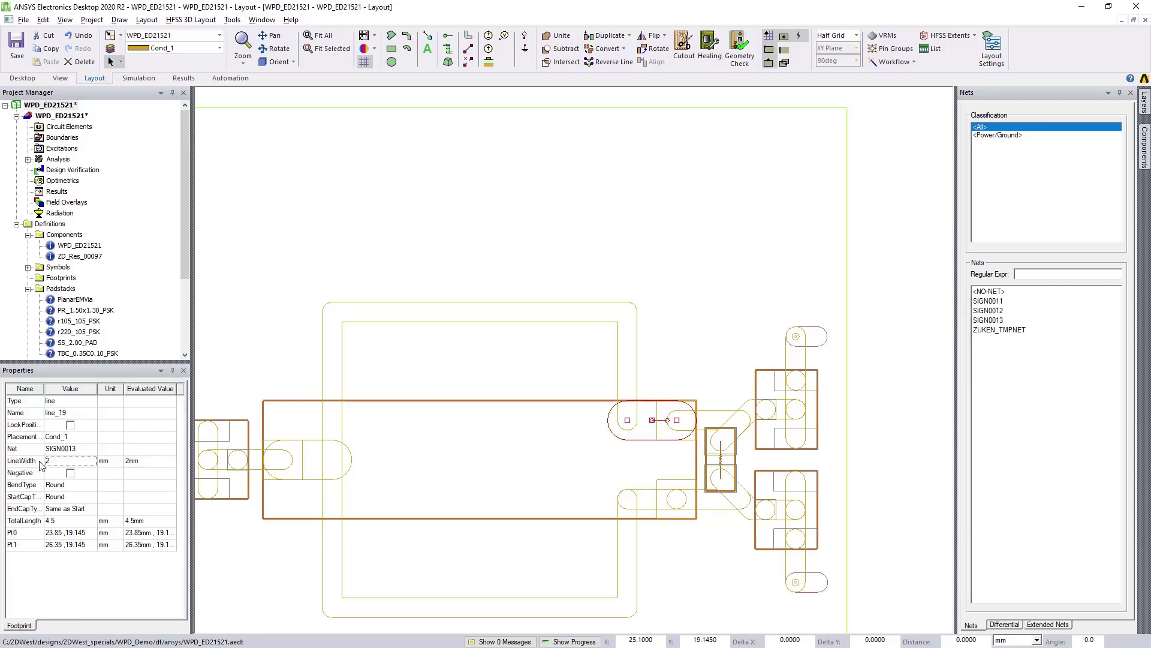
double_click(50, 462)
left_click(51, 470)
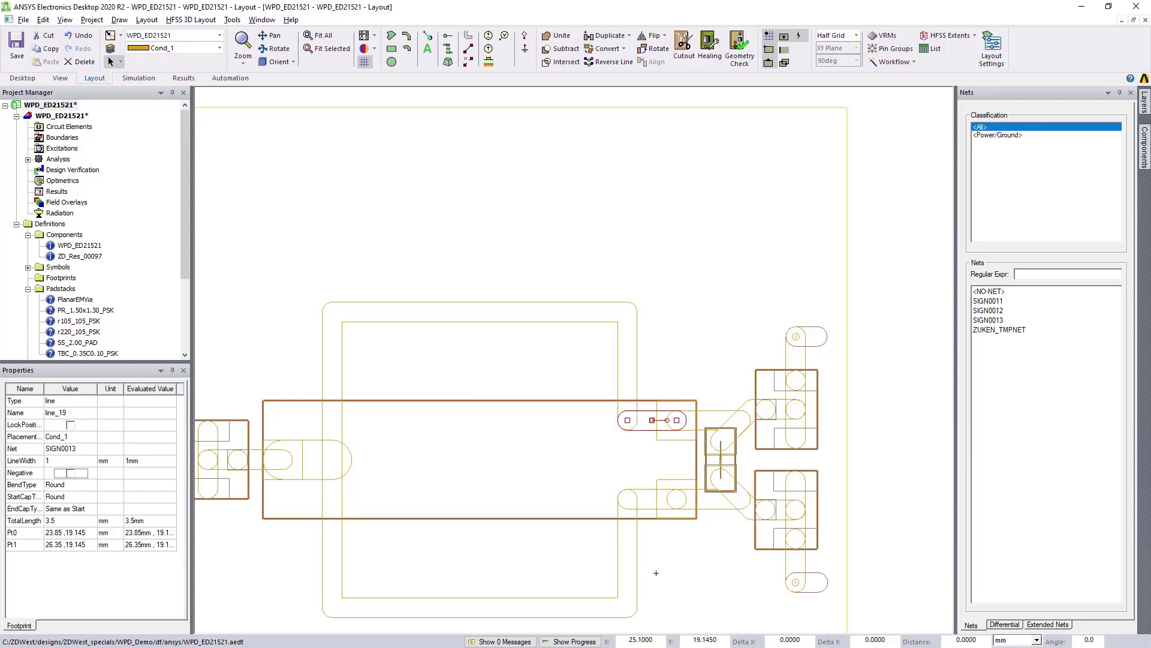
Move the loop trace's lower and upper right corners inward to about (17.55, 9.65) and (18, 24.65) mm
left_click(637, 601)
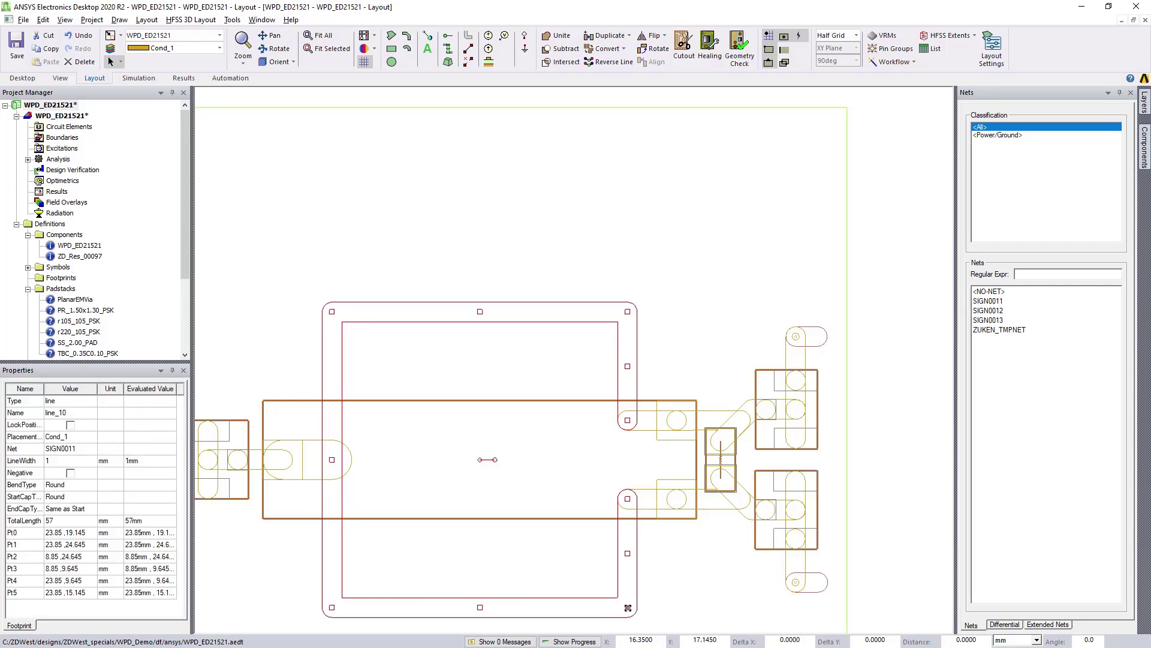
left_click_drag(628, 608, 504, 607)
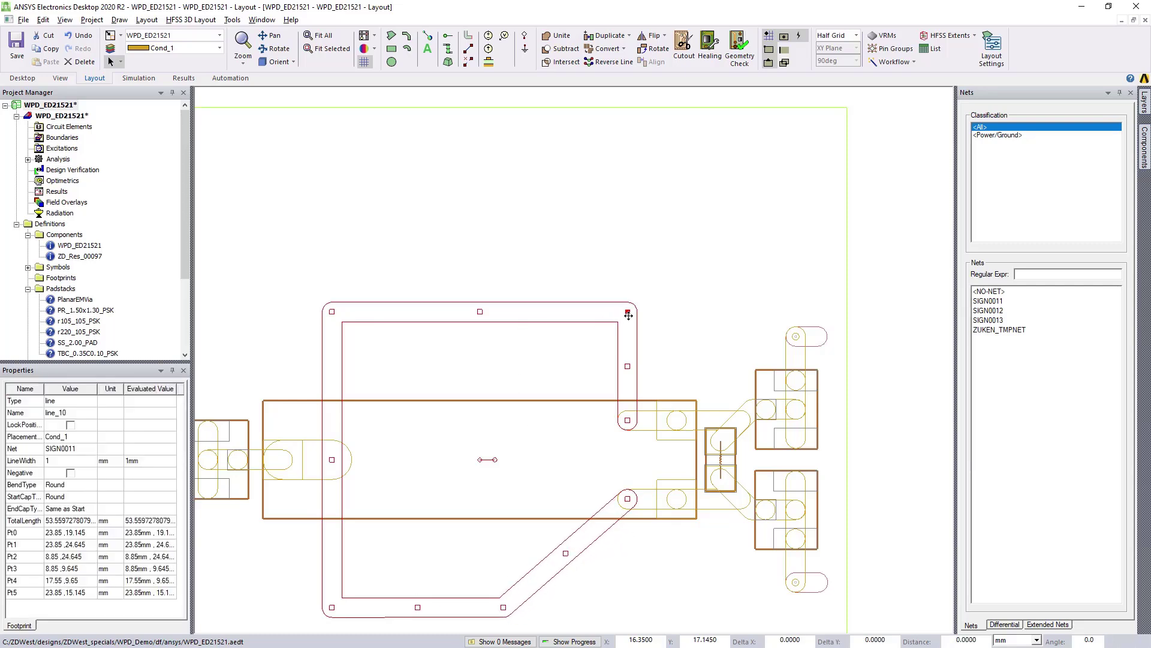
left_click_drag(627, 311, 513, 312)
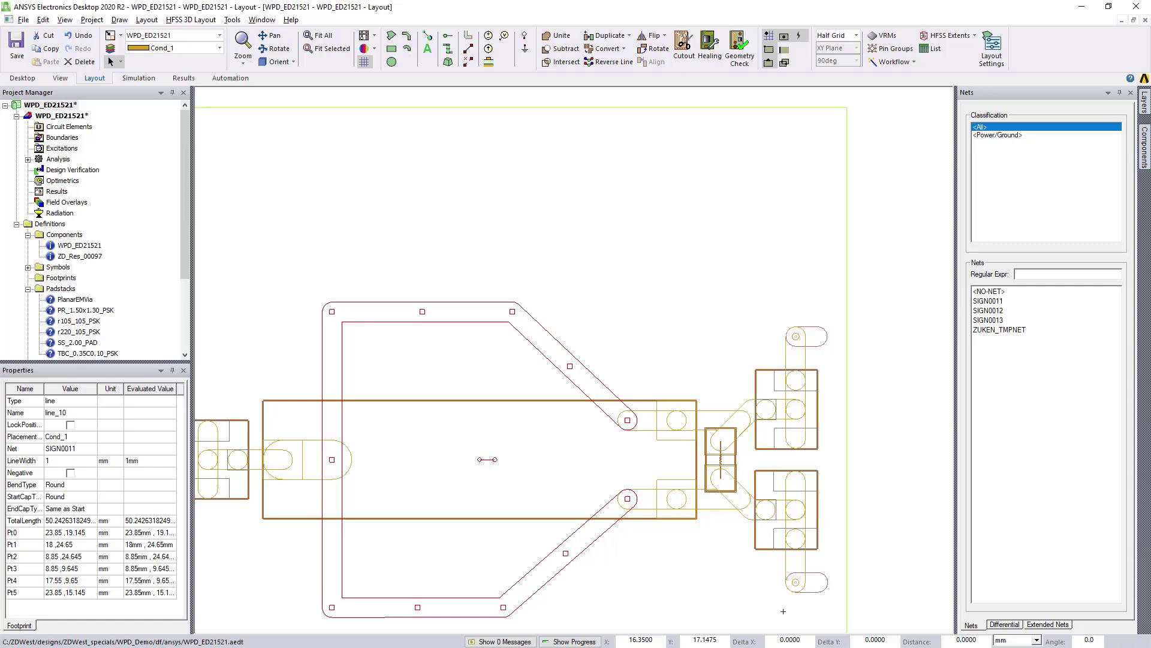
Select the SIGN0012 via below the lower connector and examine its TBC_0.35C0.10_PSK padstack definition
left_click(796, 582)
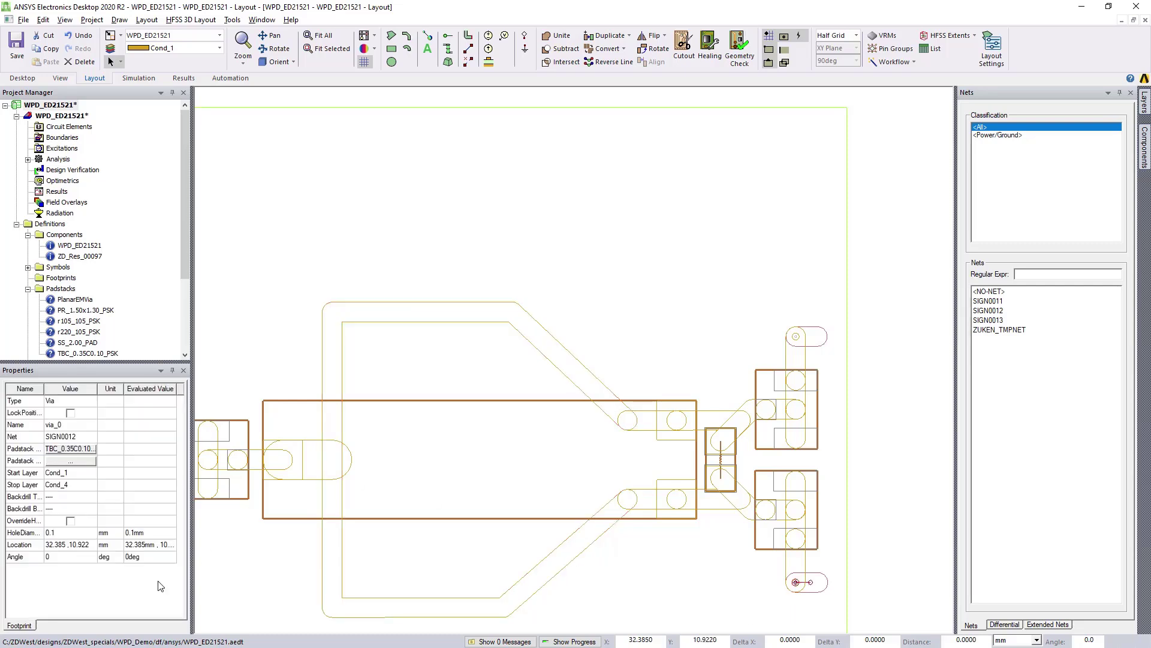
left_click(67, 449)
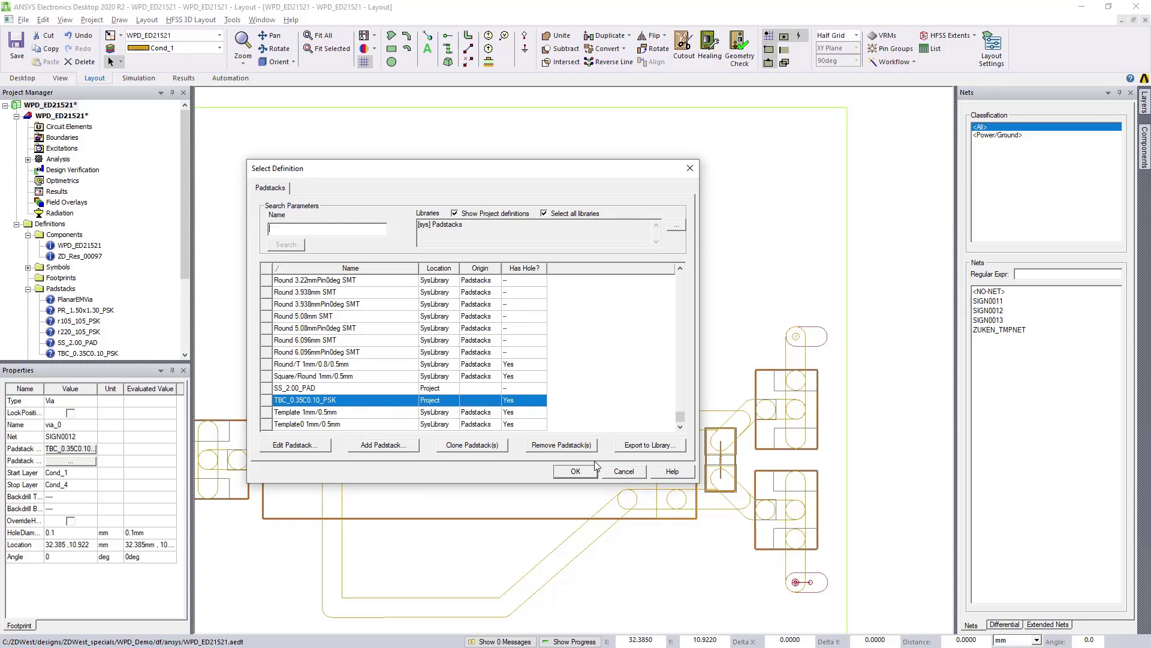
left_click(575, 471)
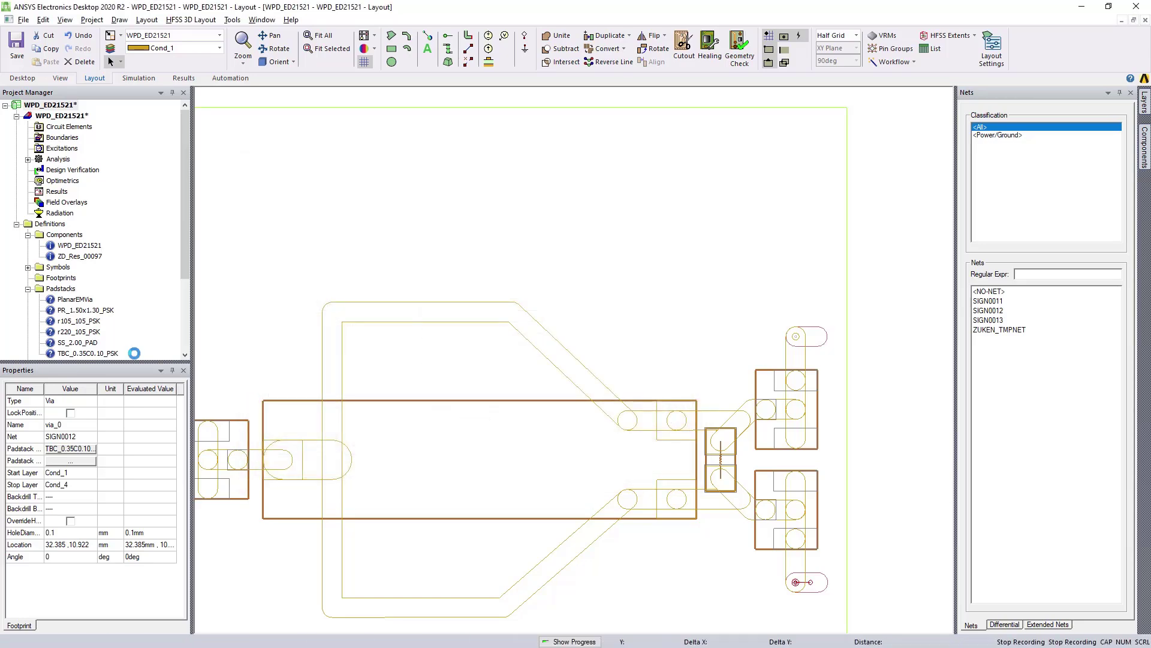
double_click(88, 354)
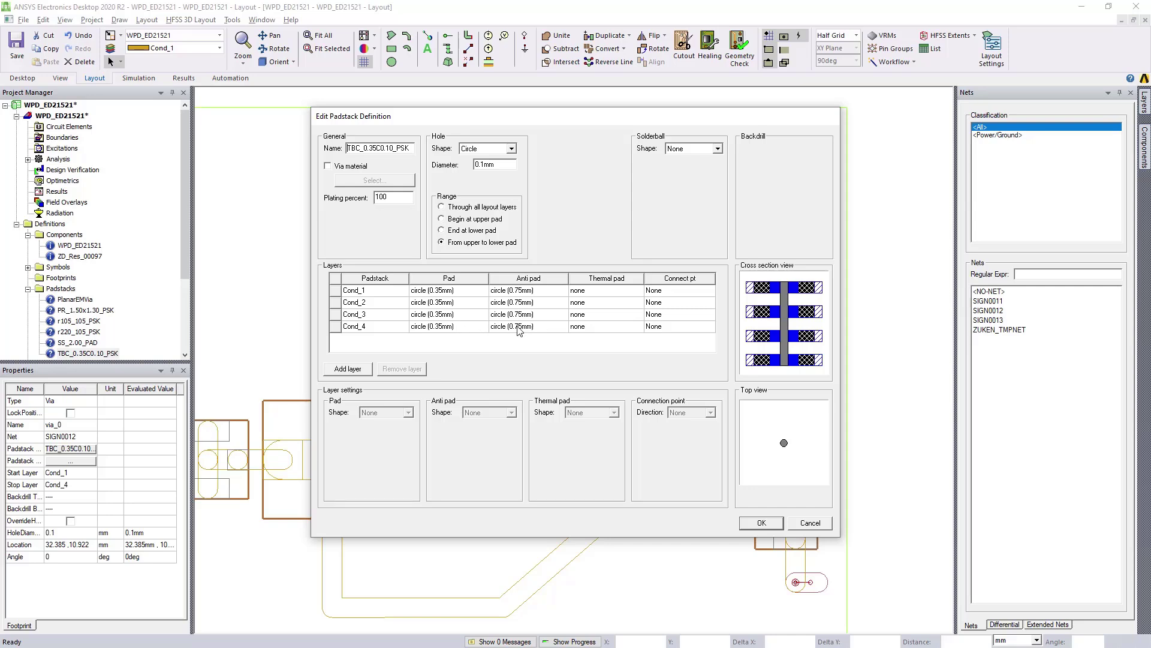
left_click(810, 524)
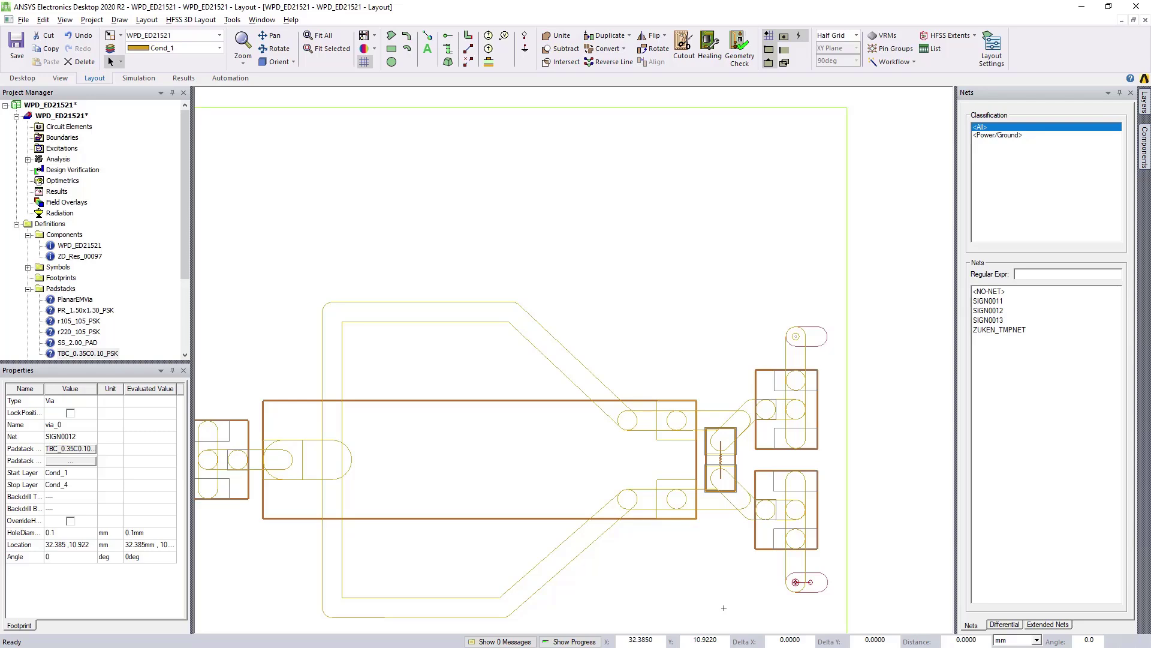
Set the stop layer of the SIGN0012 and SIGN0013 vias to Cond_2 and clear the selection
left_click(81, 485)
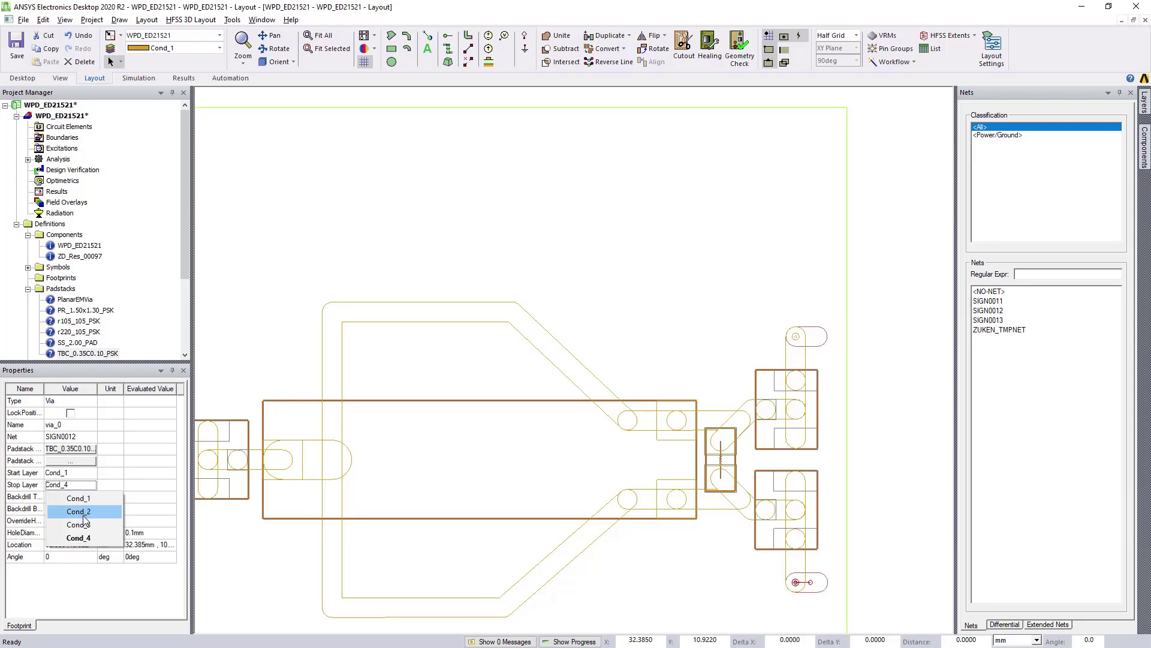
left_click(84, 517)
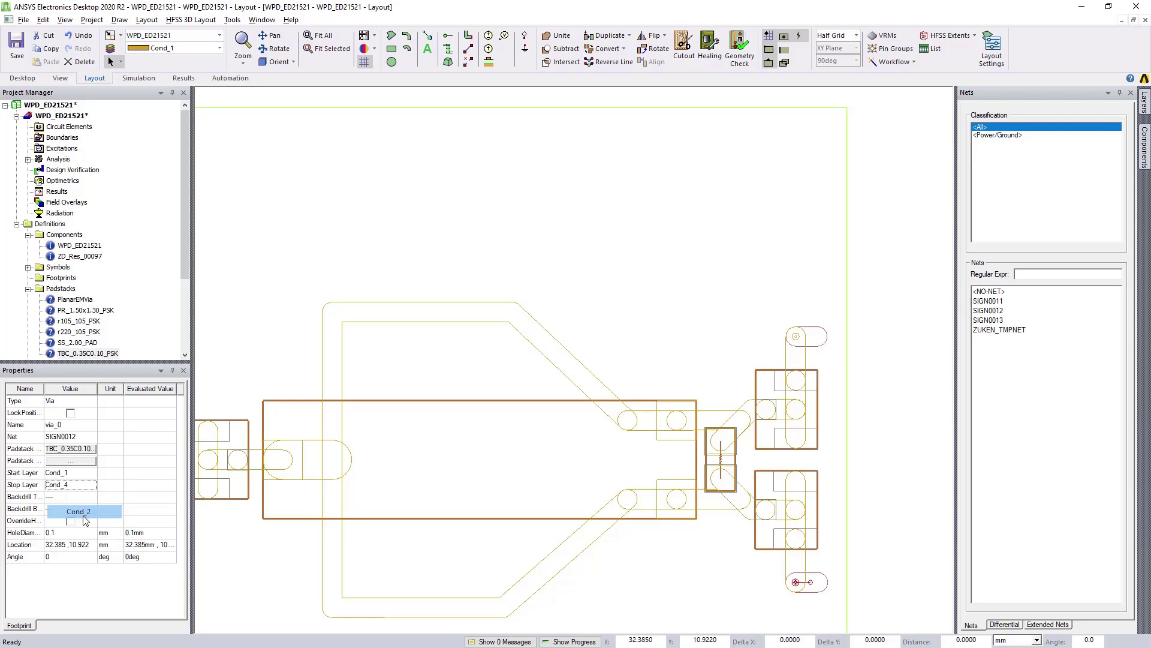
left_click(809, 332)
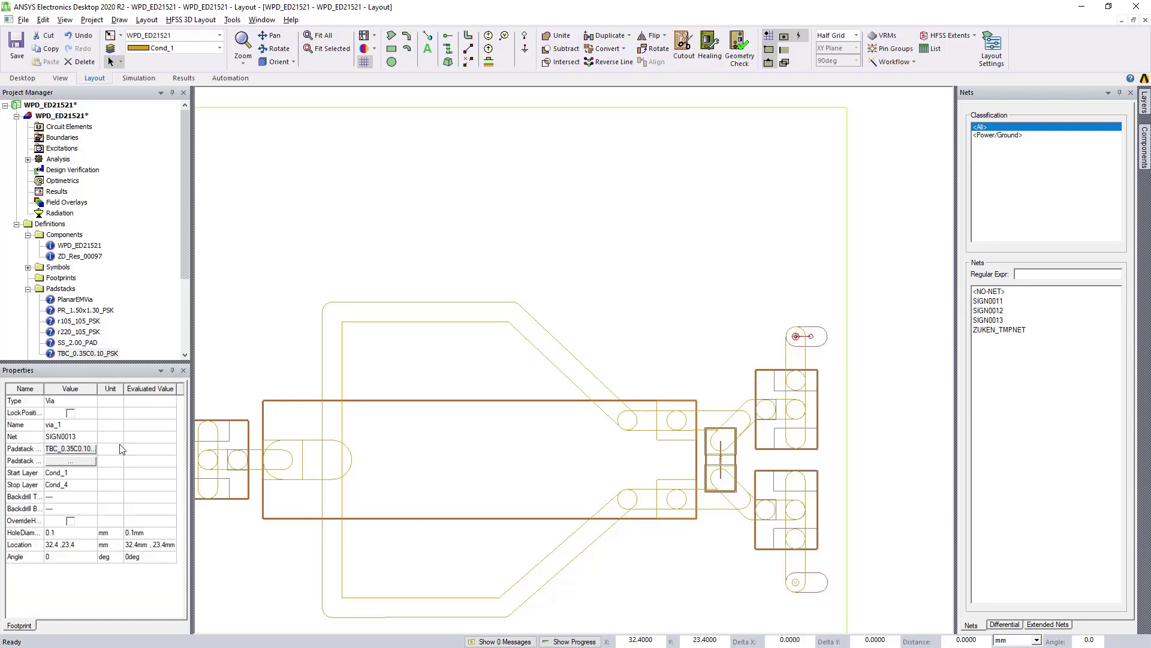
left_click(72, 486)
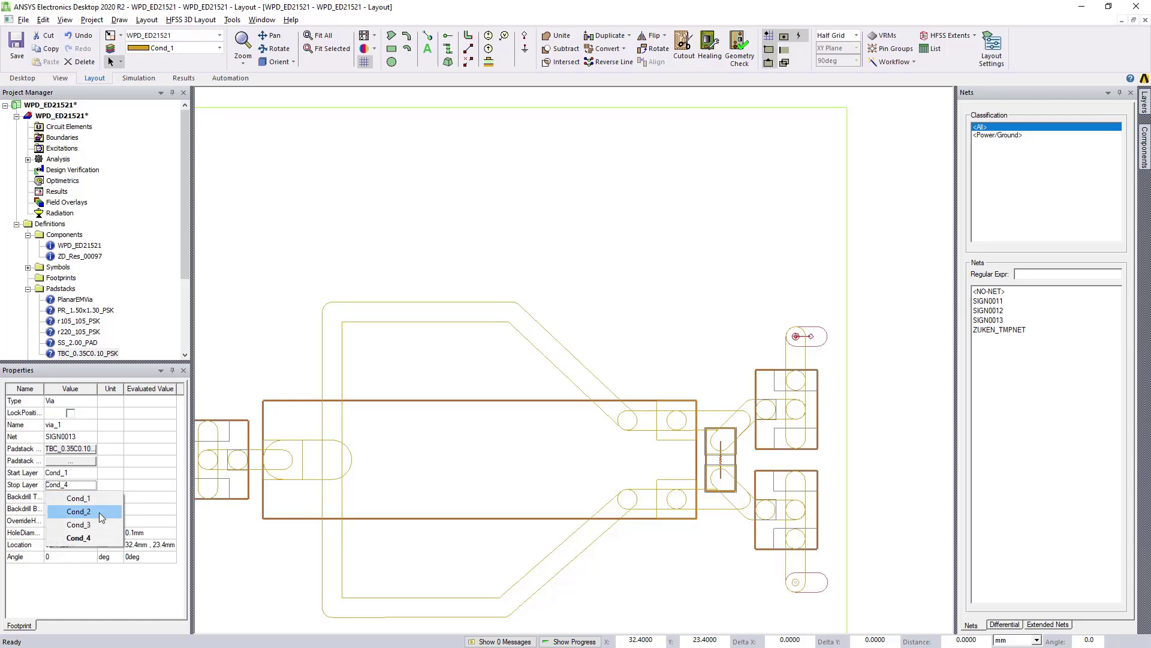
left_click(102, 512)
left_click(675, 560)
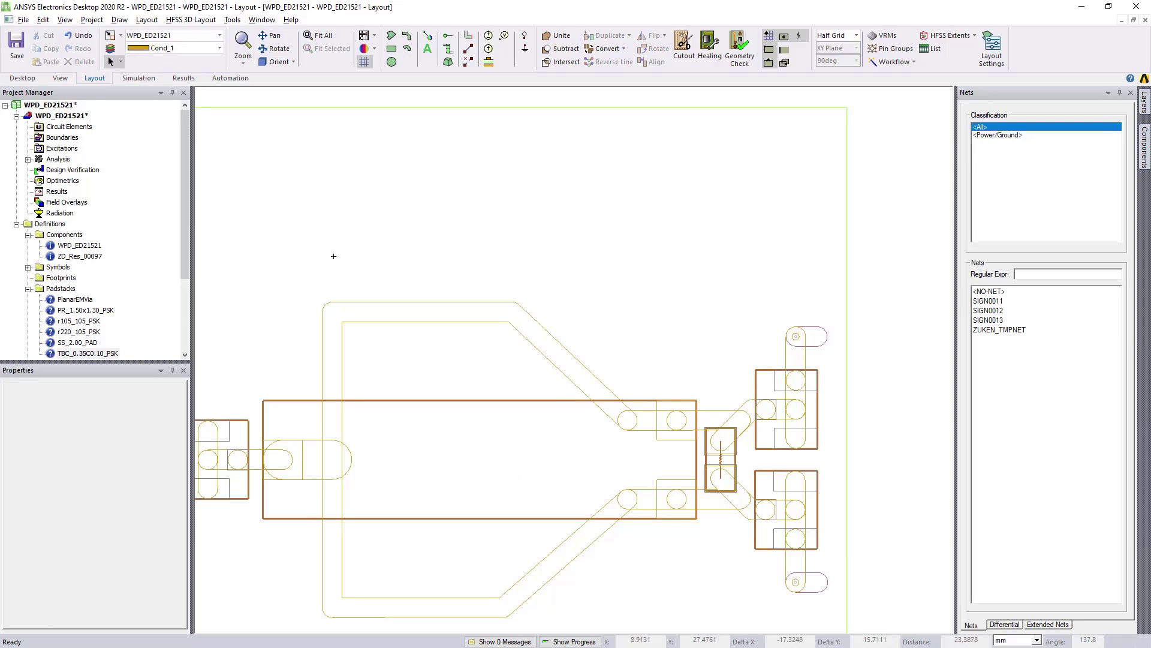
Save the project in the ansys folder as WPD_ED21521_v11.aedt
left_click(23, 20)
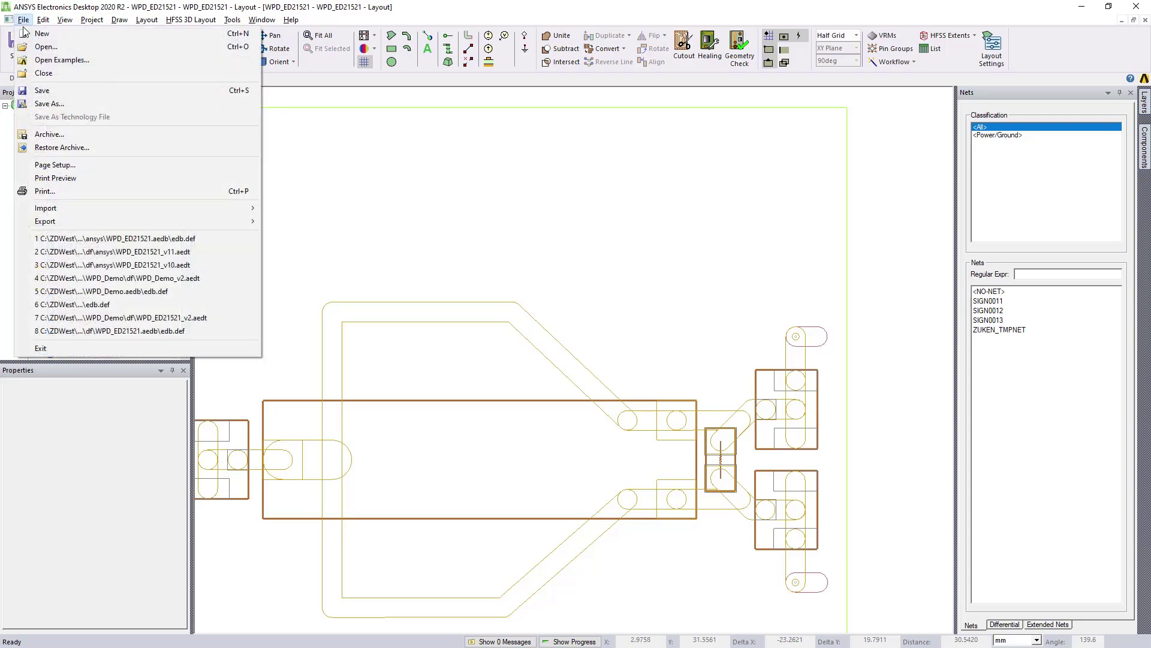
left_click(46, 94)
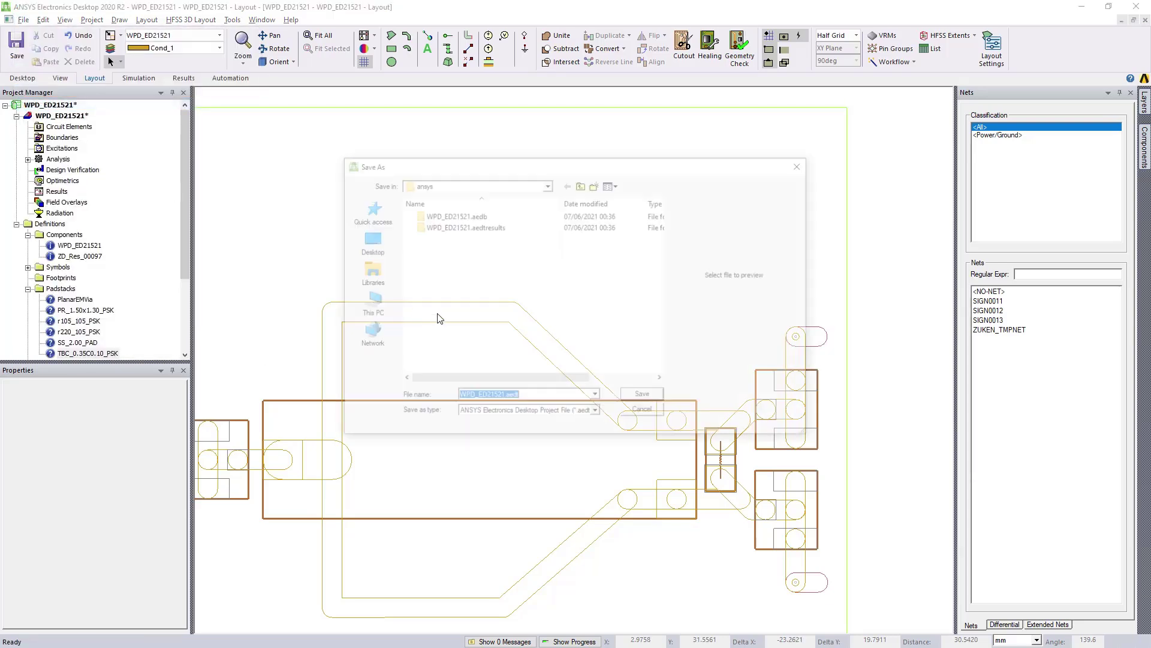
left_click(501, 398)
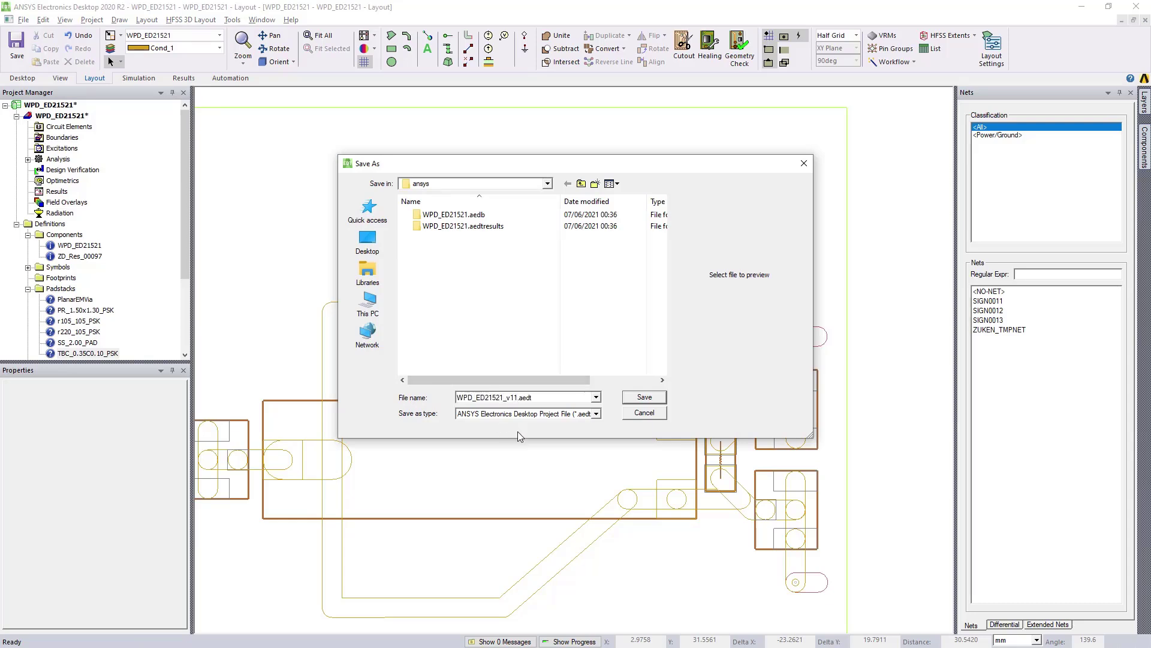
type("_v11")
key("Return")
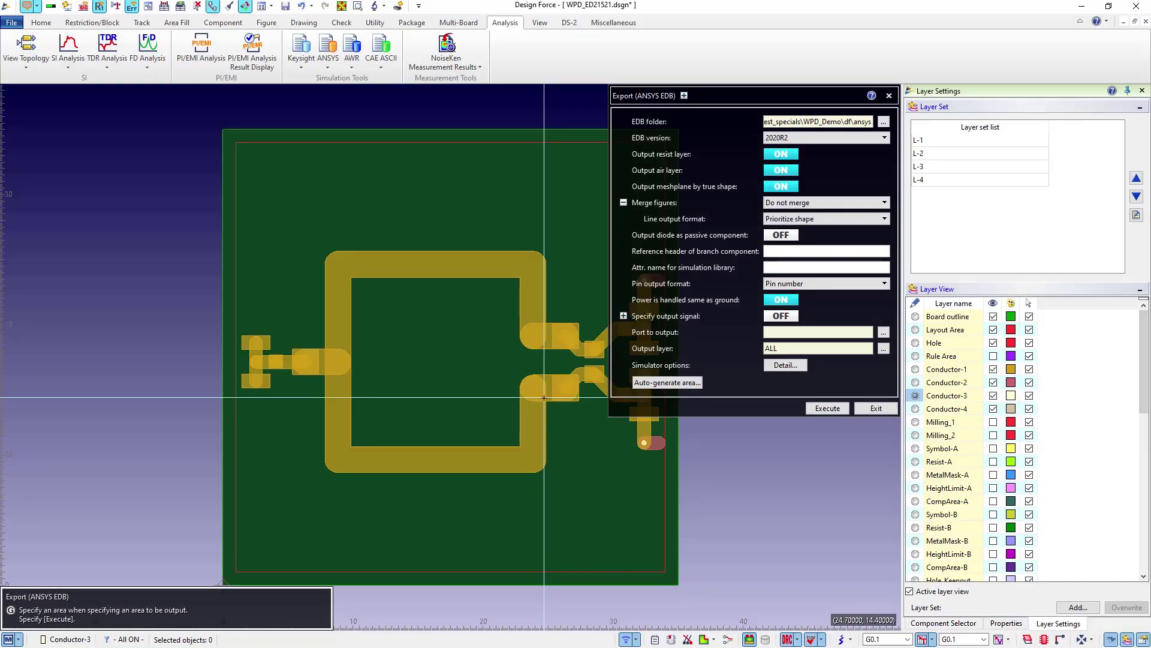
Close the EDB export settings and choose the WPD_ED21521_v11.aedb folder as the source for an ANSYS EDB import
left_click(868, 406)
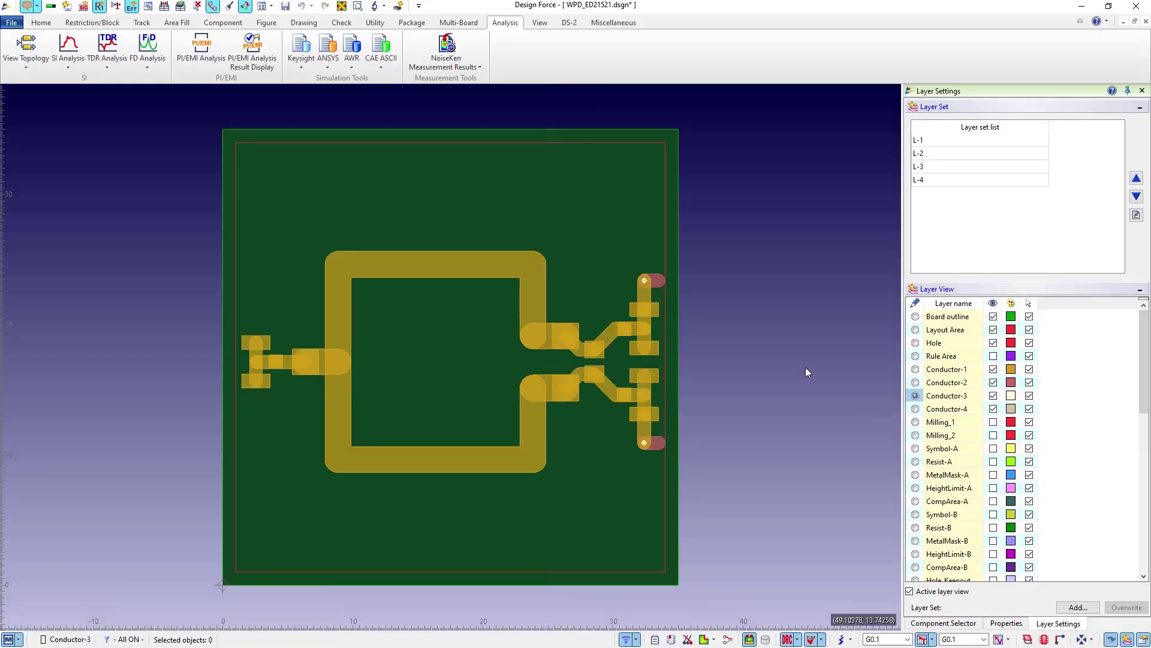
left_click(326, 70)
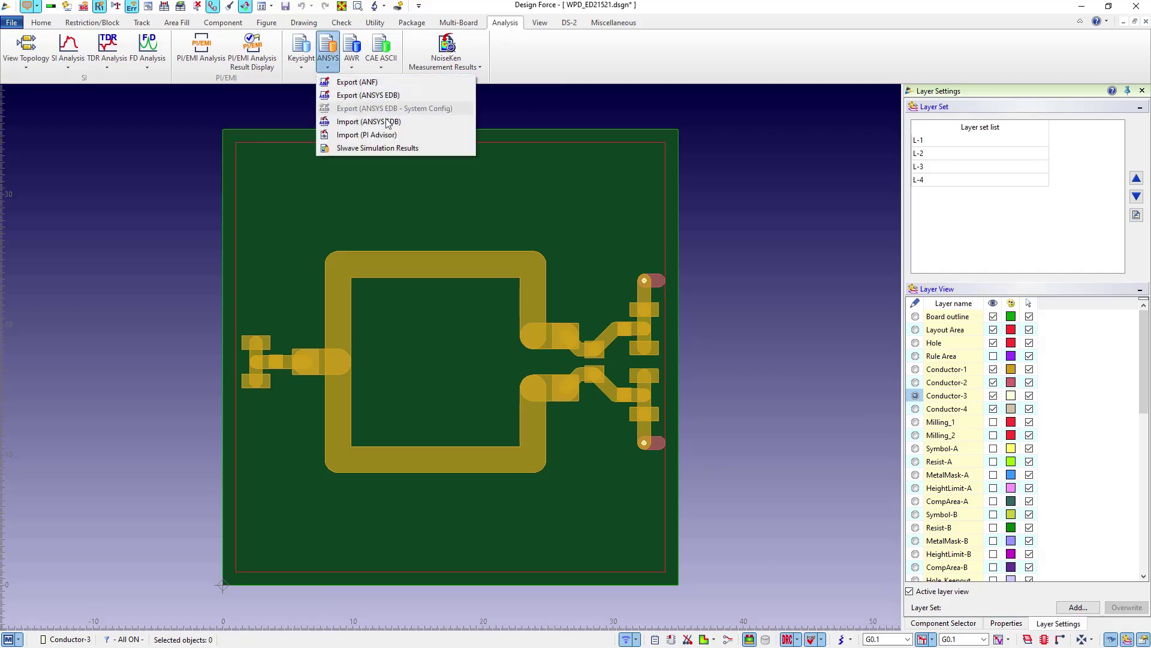
left_click(416, 124)
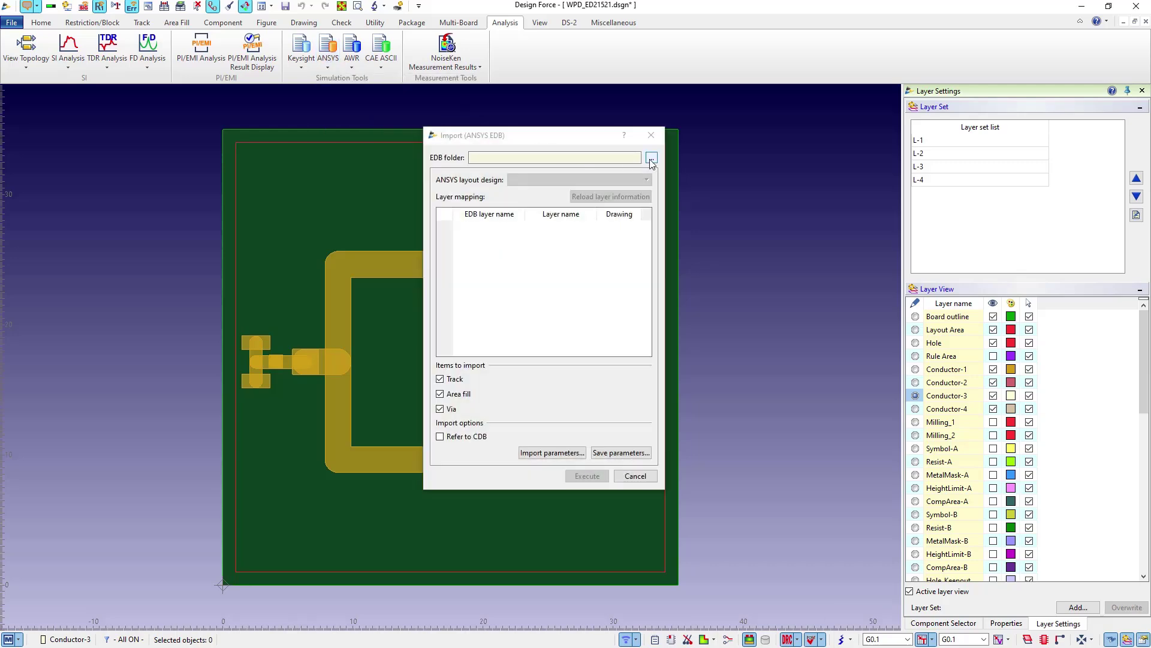
left_click(650, 160)
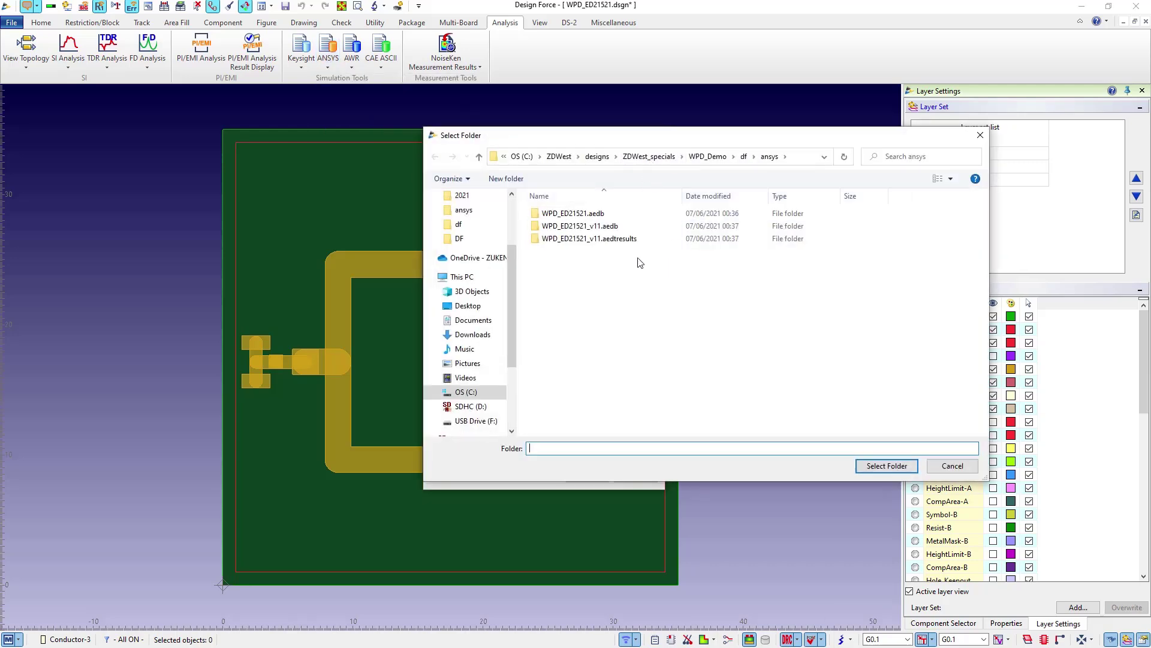
double_click(586, 227)
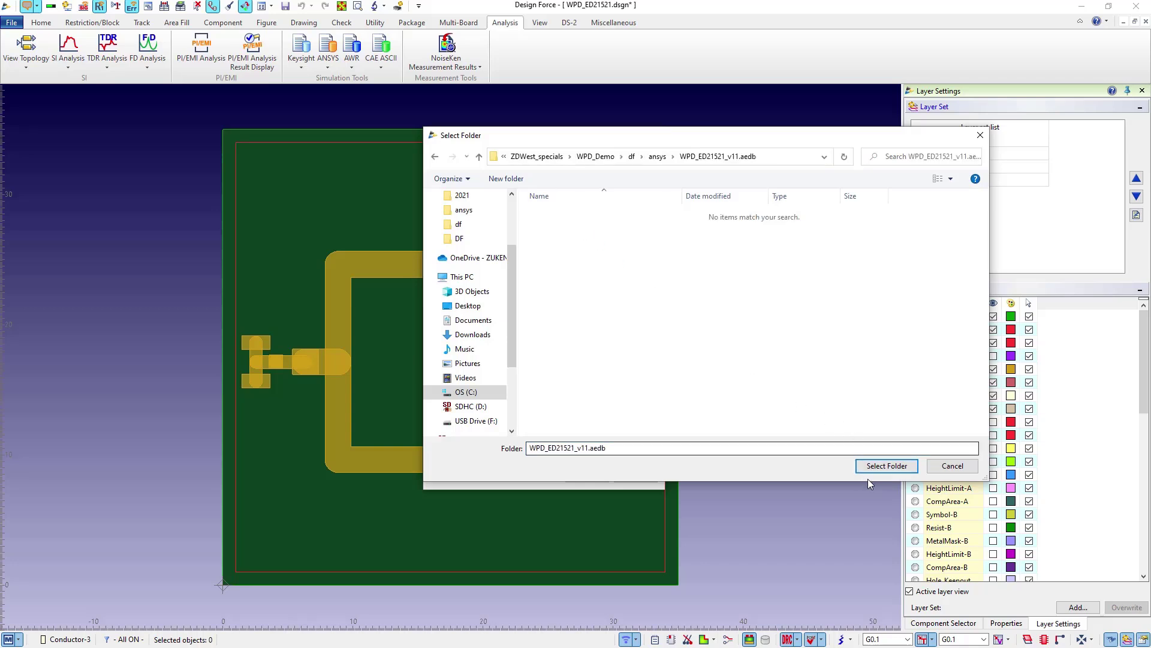
left_click(886, 465)
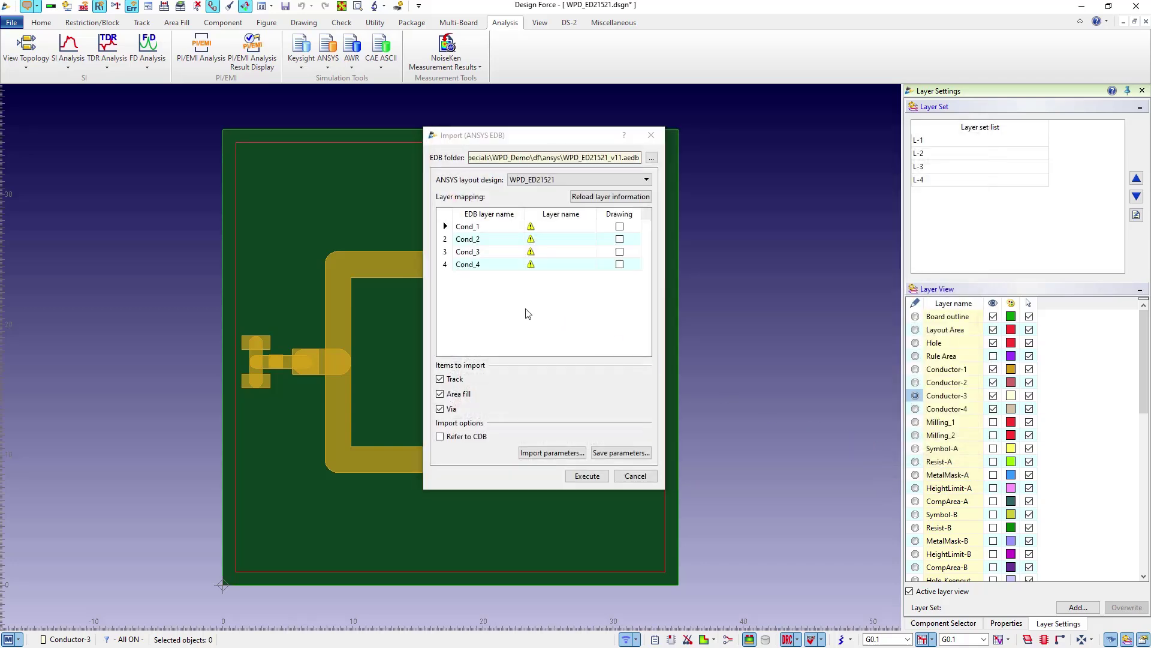
Map the EDB layers Cond_1 through Cond_4 to Documentation_1 through Documentation_4 respectively
left_click(591, 231)
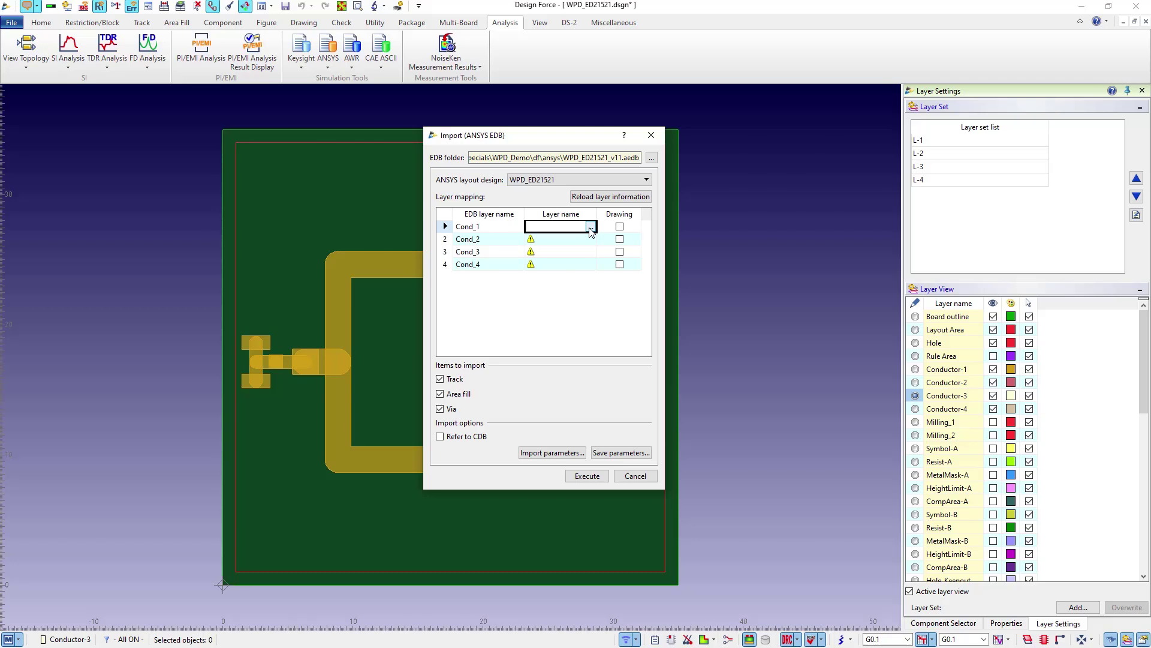
left_click(590, 227)
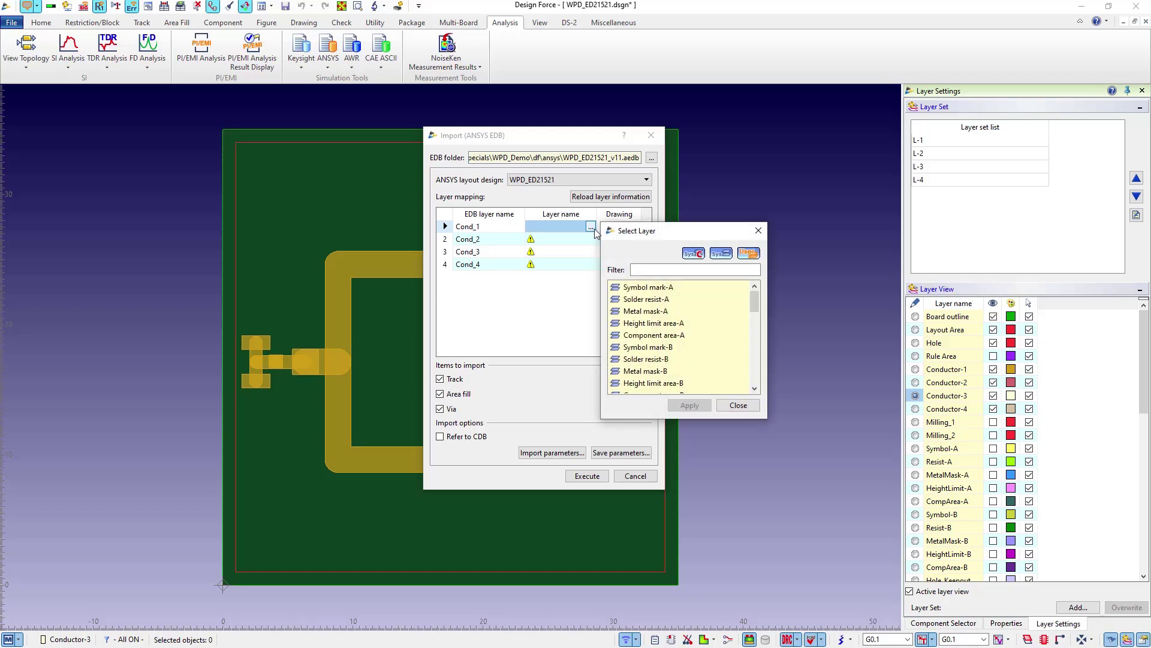
left_click_drag(754, 304, 763, 344)
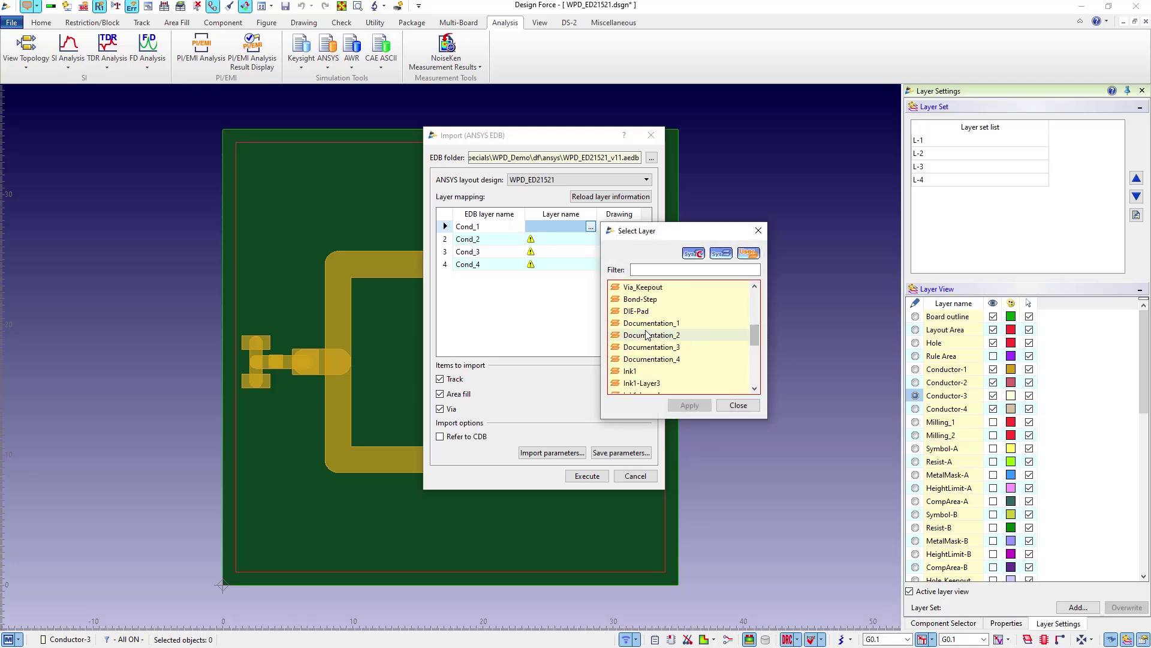
double_click(646, 324)
double_click(648, 335)
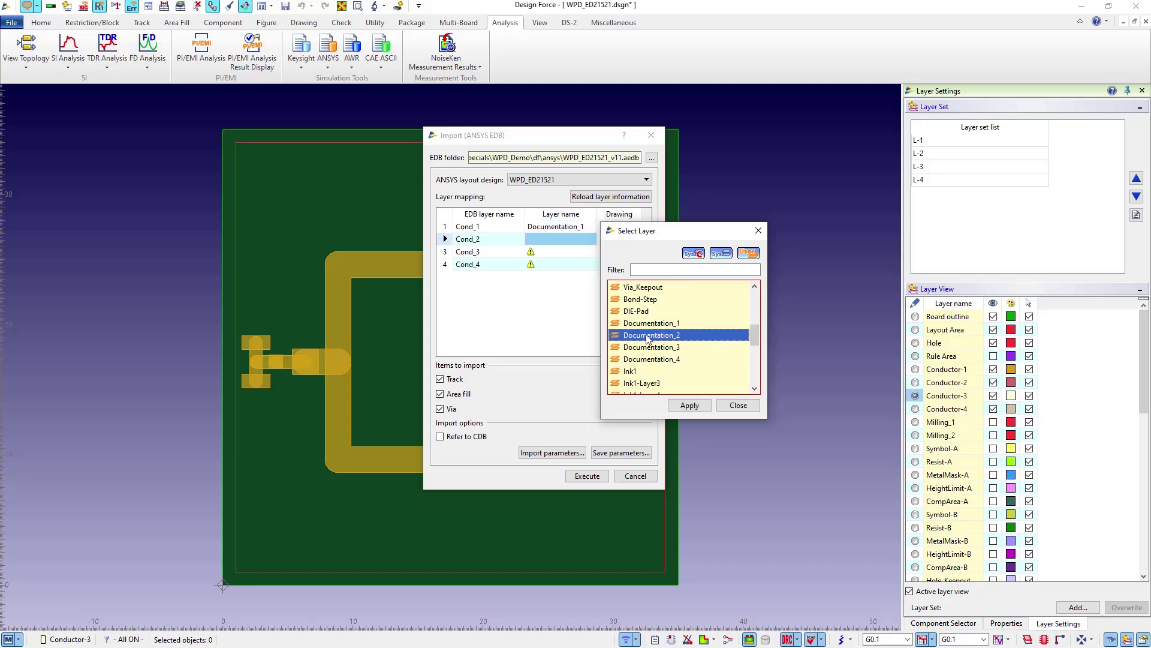
double_click(648, 348)
double_click(652, 360)
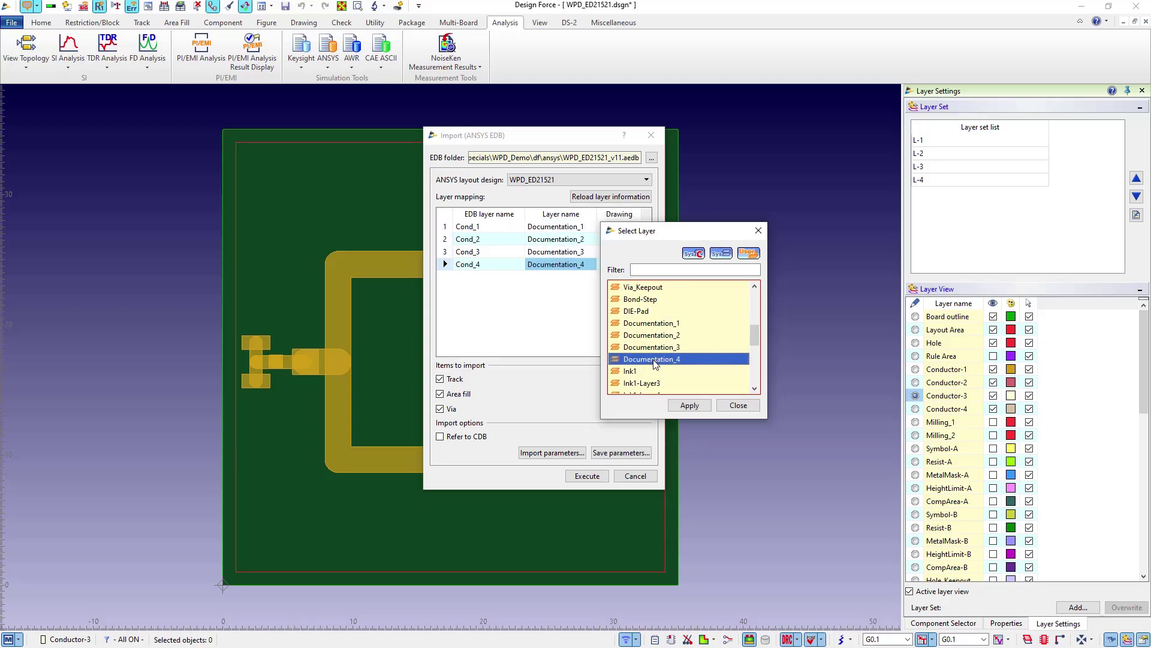
left_click(690, 406)
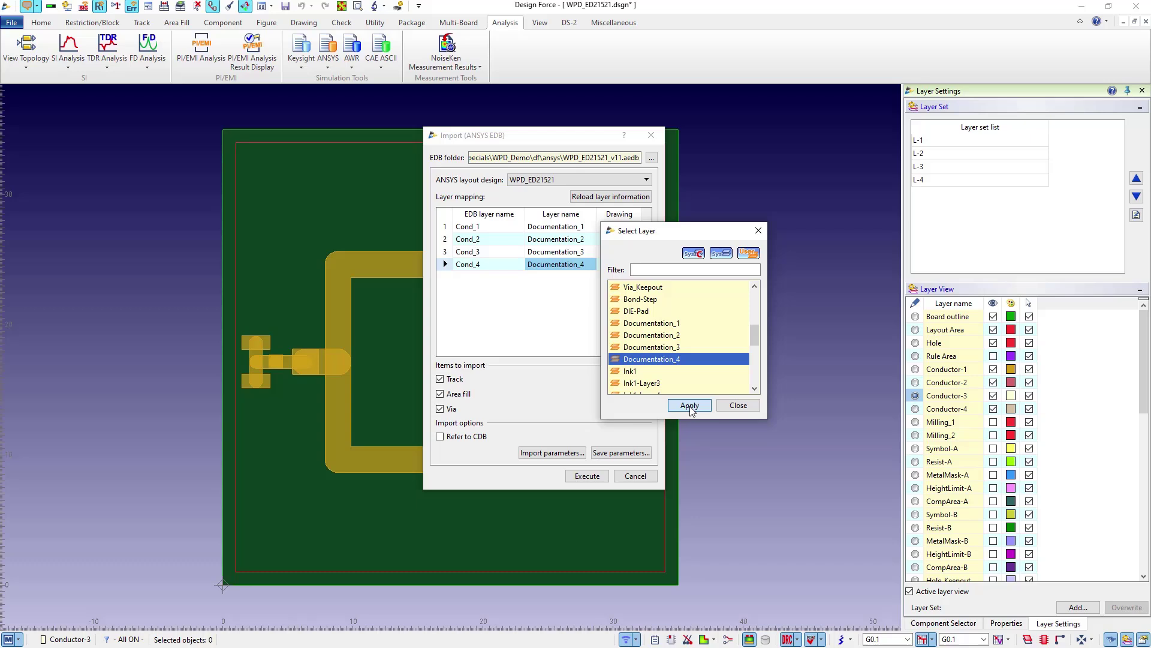
left_click(741, 406)
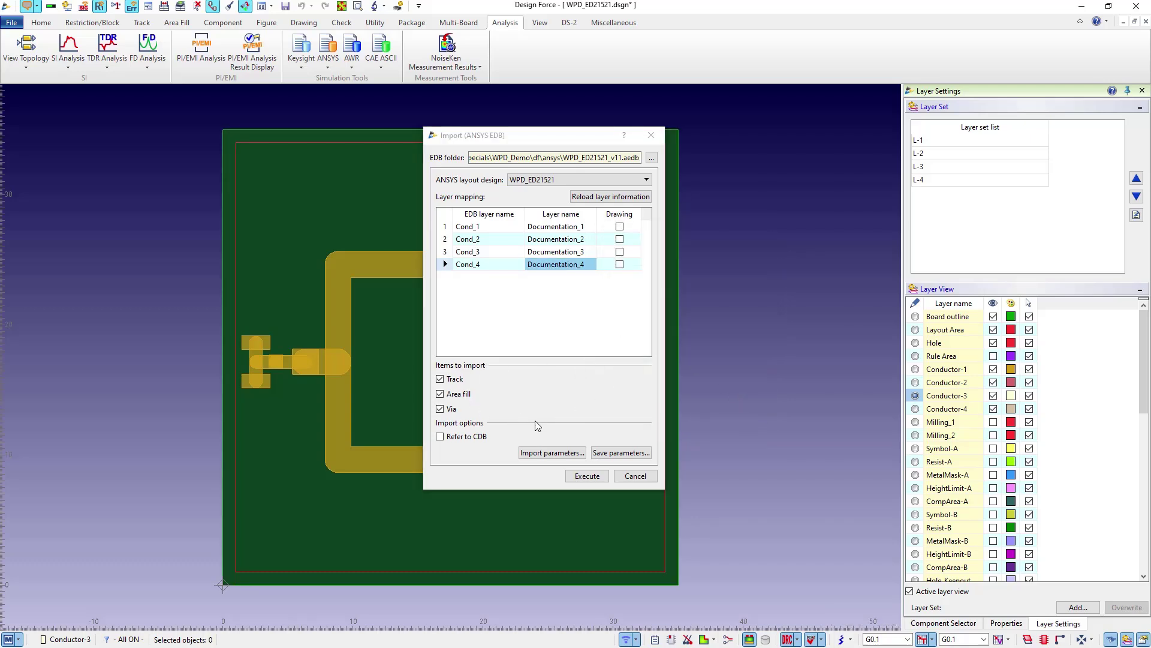
Run the EDB import with tracks, area fills and vias, accepting that earlier operations cannot be undone, and close the import dialog
left_click(592, 477)
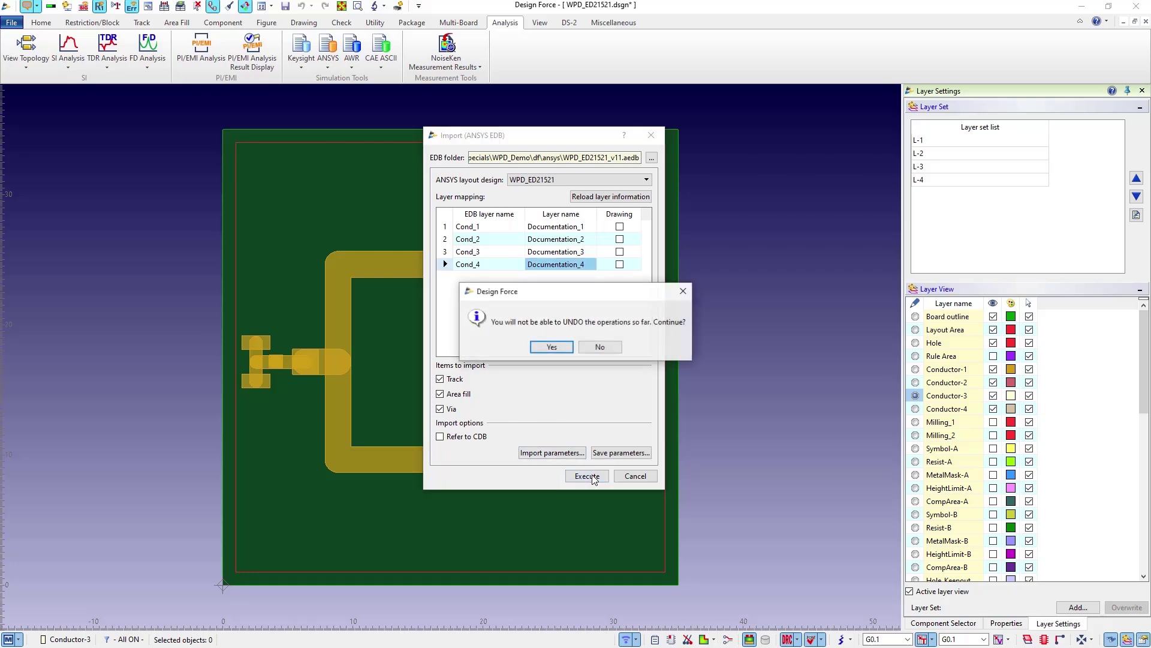
left_click(552, 348)
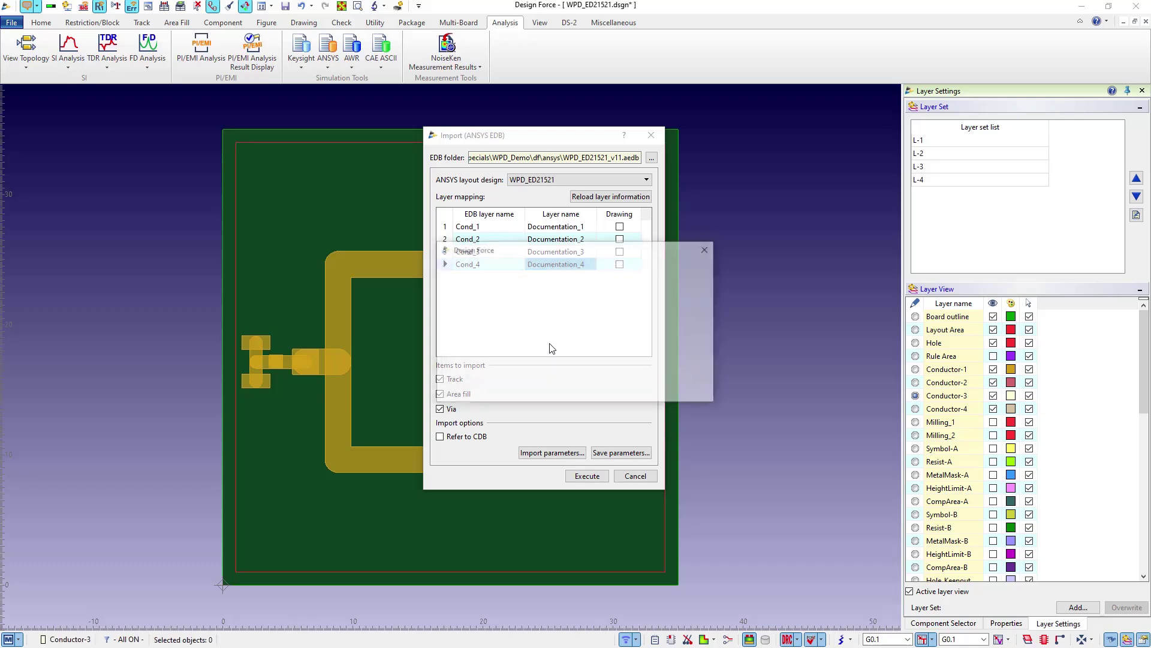
left_click(688, 390)
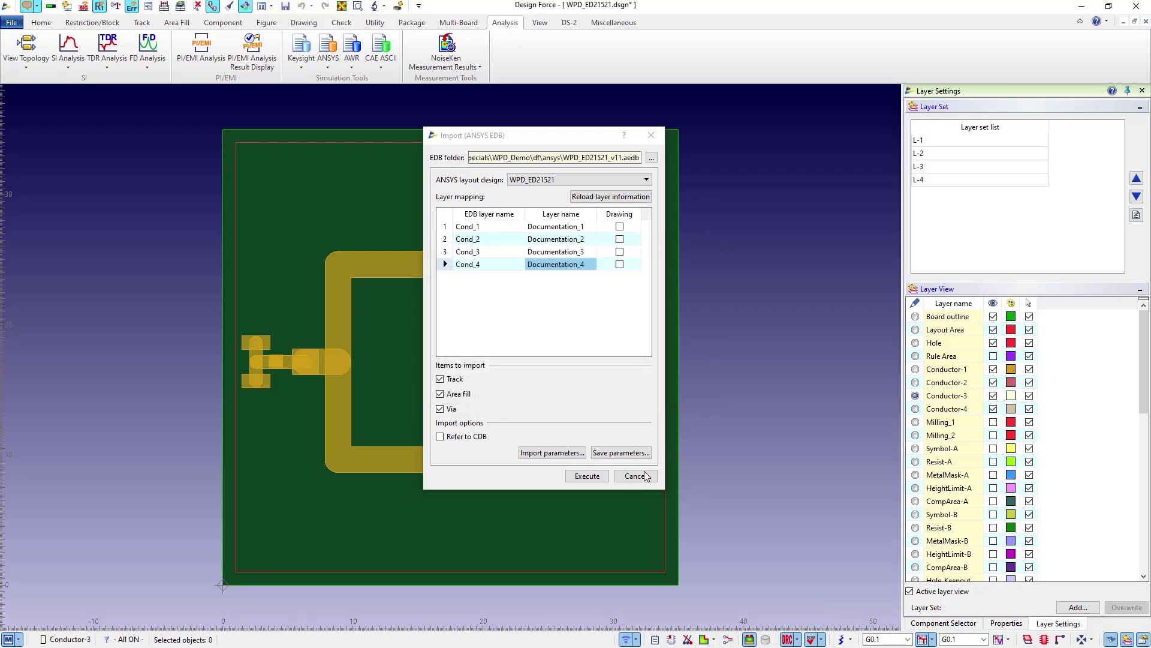
left_click(635, 476)
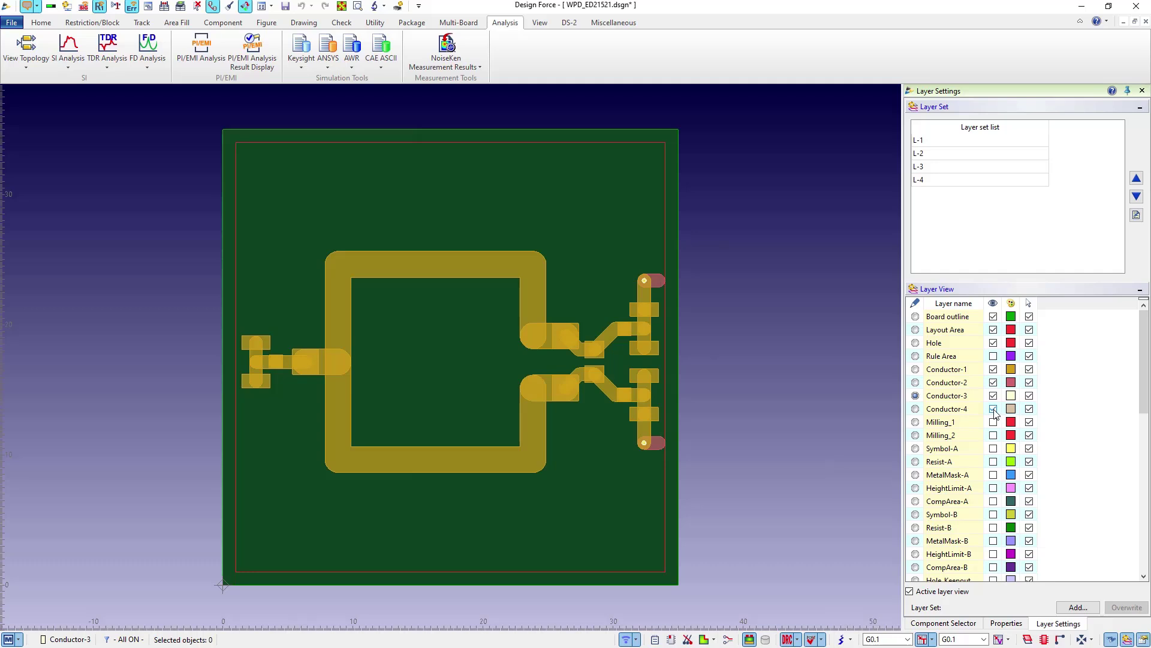
Set the Documentation_1 layer's view style to Tone with a dark purple color (RGB 160, 0, 160)
scroll(993, 422, "down", 5)
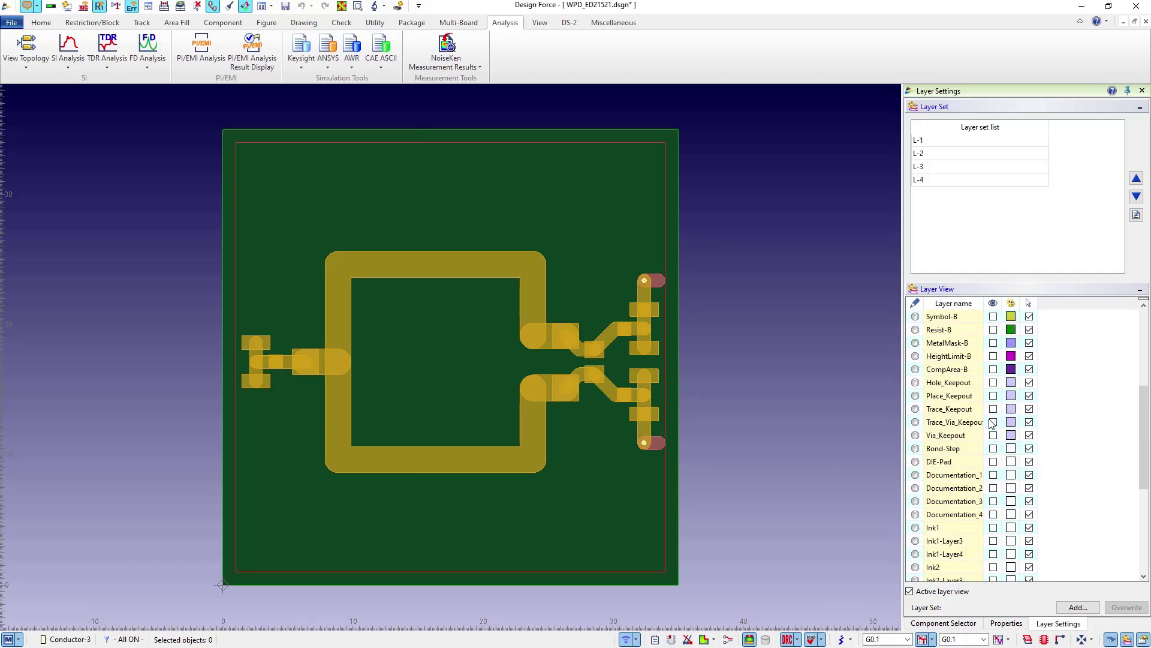
left_click(1011, 476)
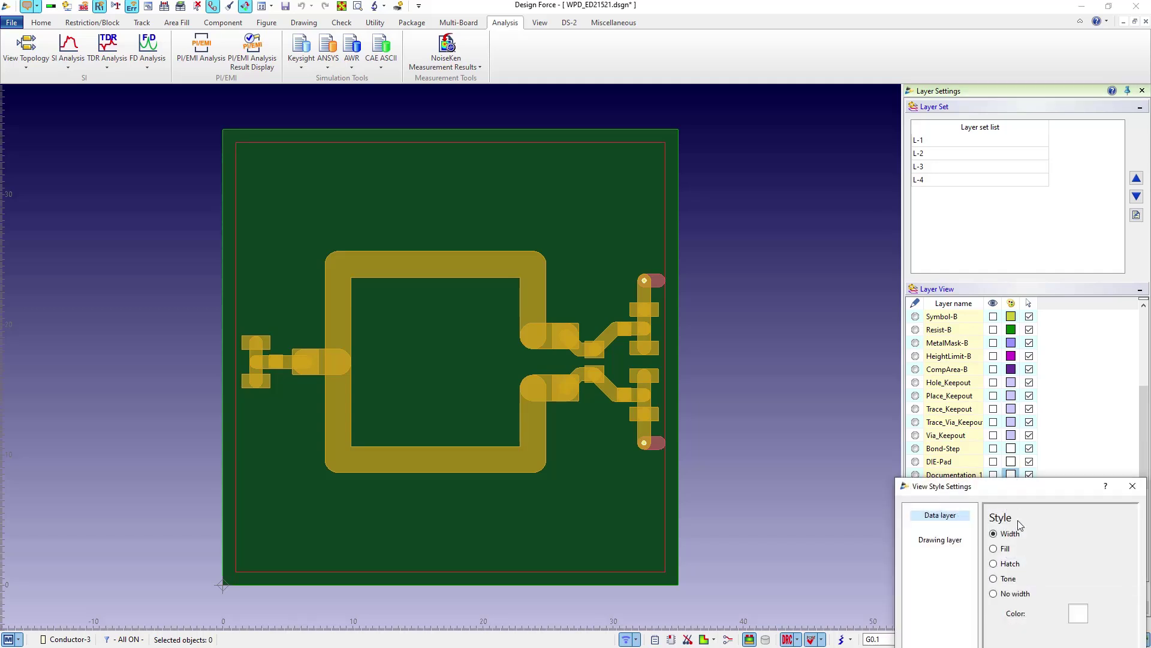
left_click(994, 579)
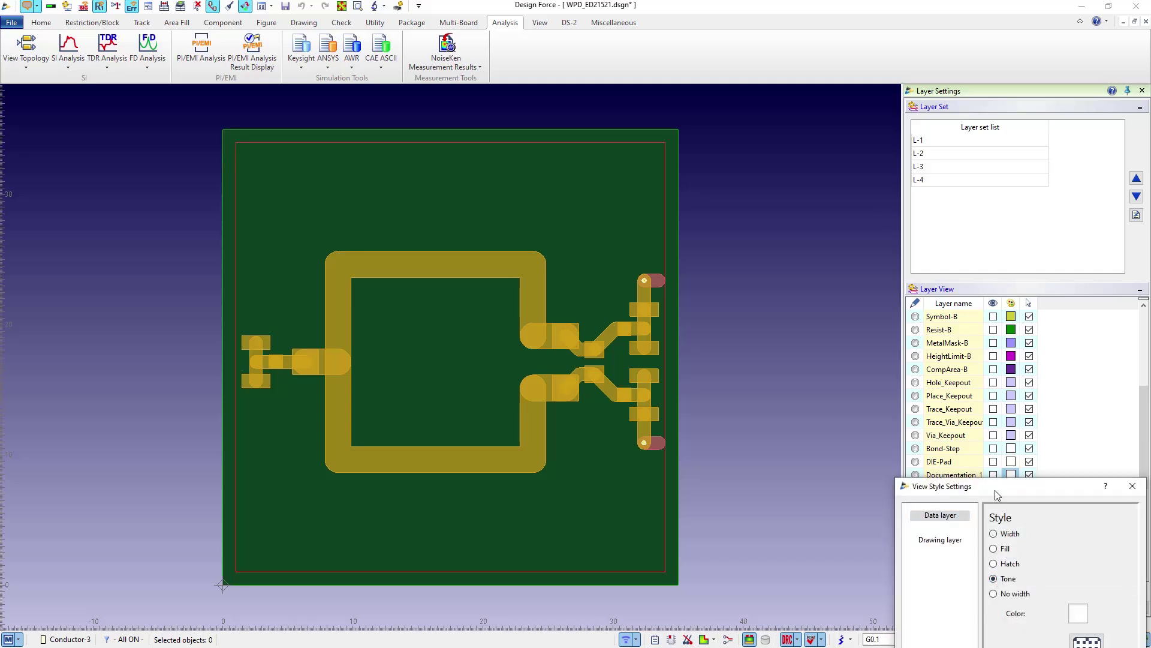
left_click_drag(997, 495, 968, 111)
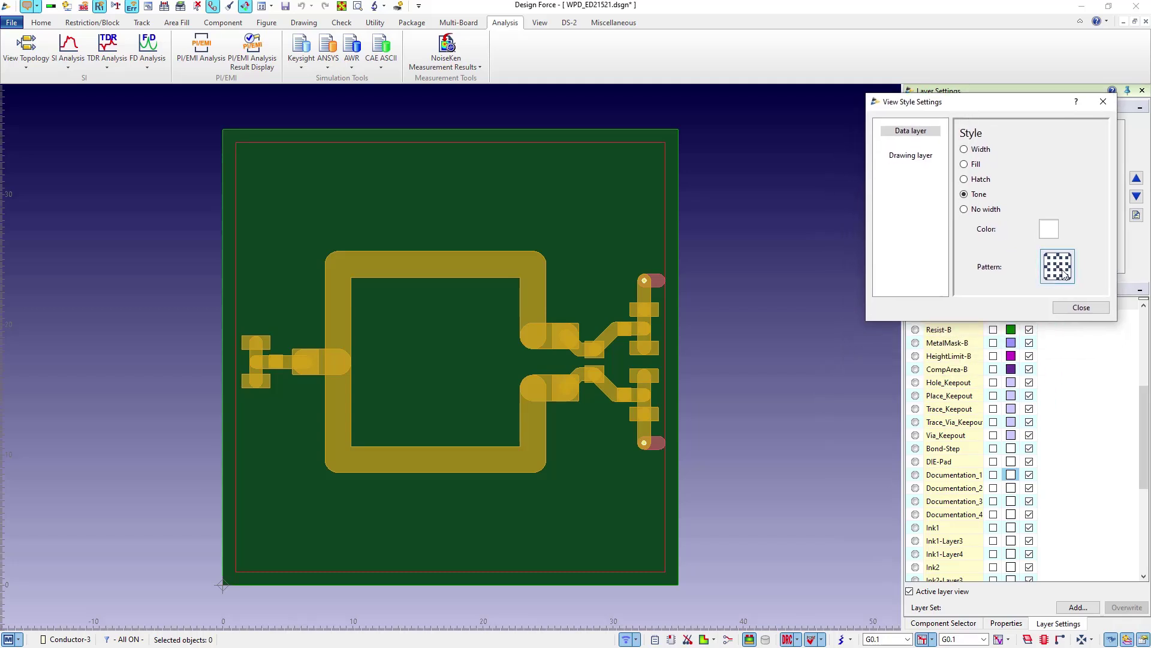
left_click(1049, 228)
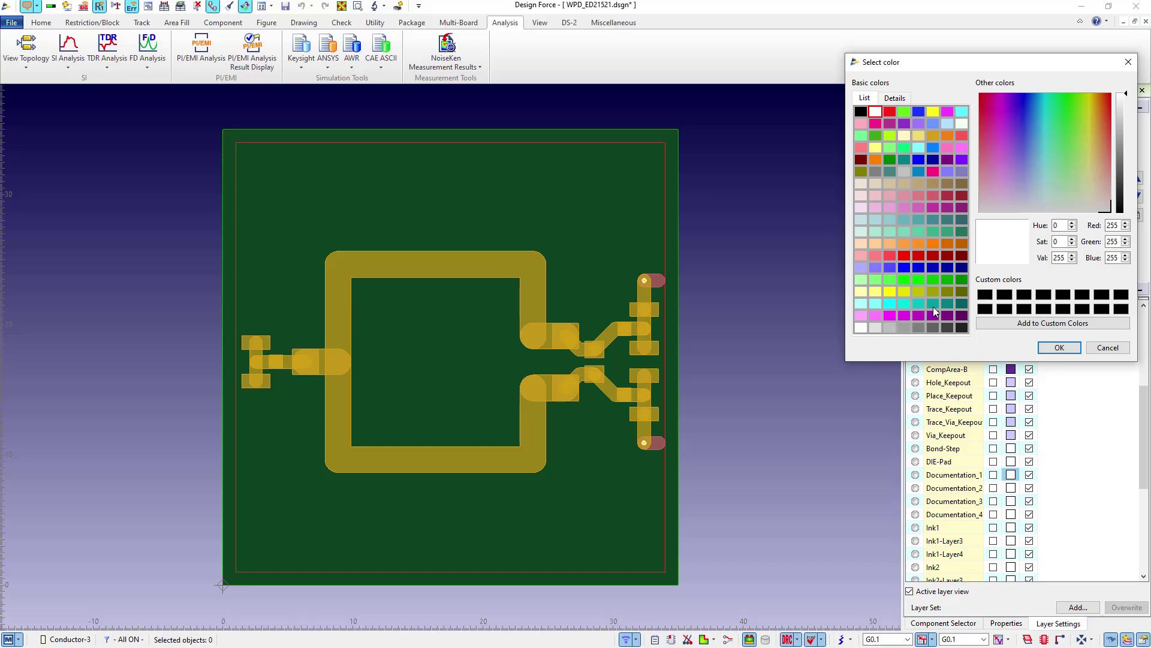
left_click(933, 312)
left_click(1056, 348)
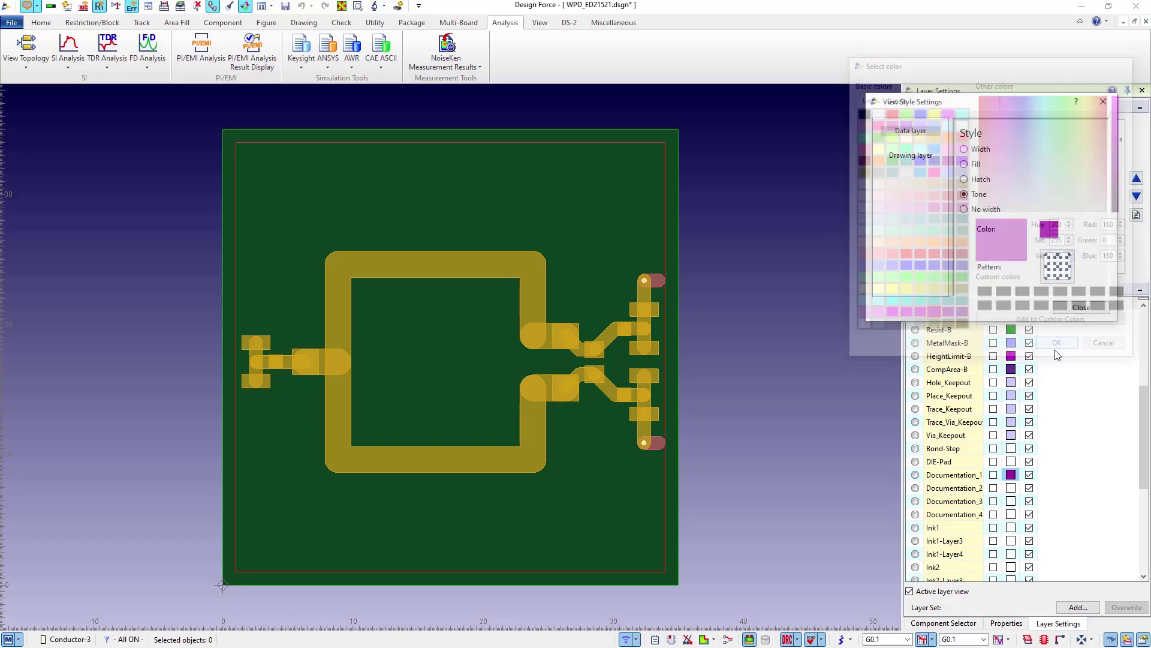
Give the Documentation_2 layer the Tone view style in dark purple (RGB 160, 0, 160)
key("Down")
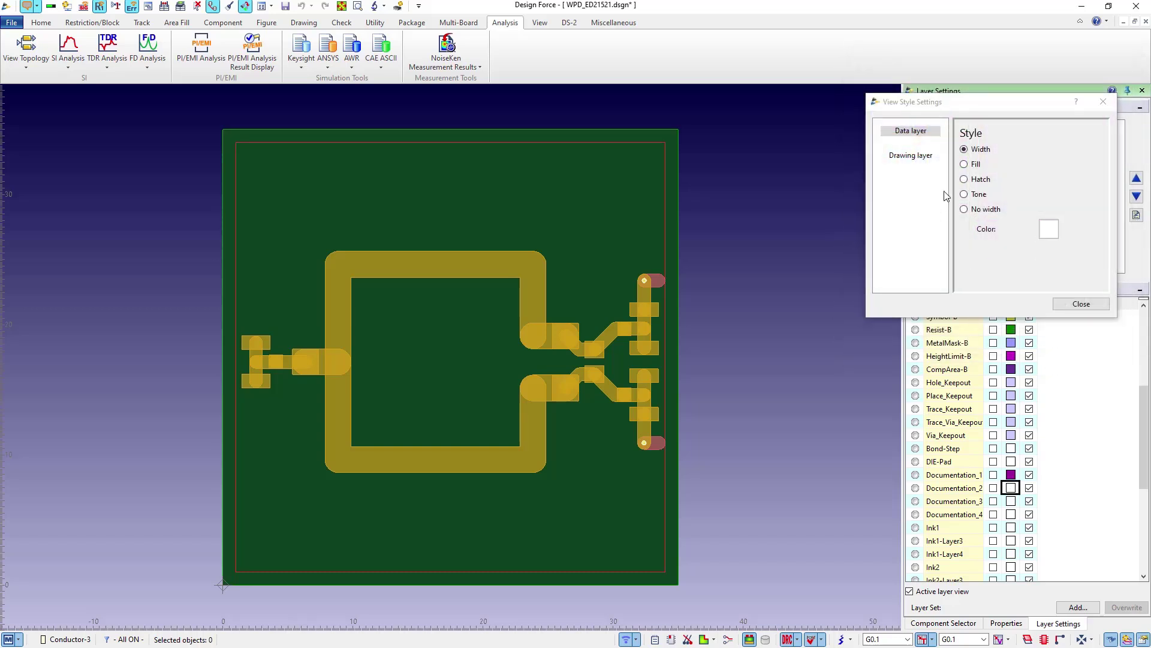
left_click(964, 194)
left_click(1049, 233)
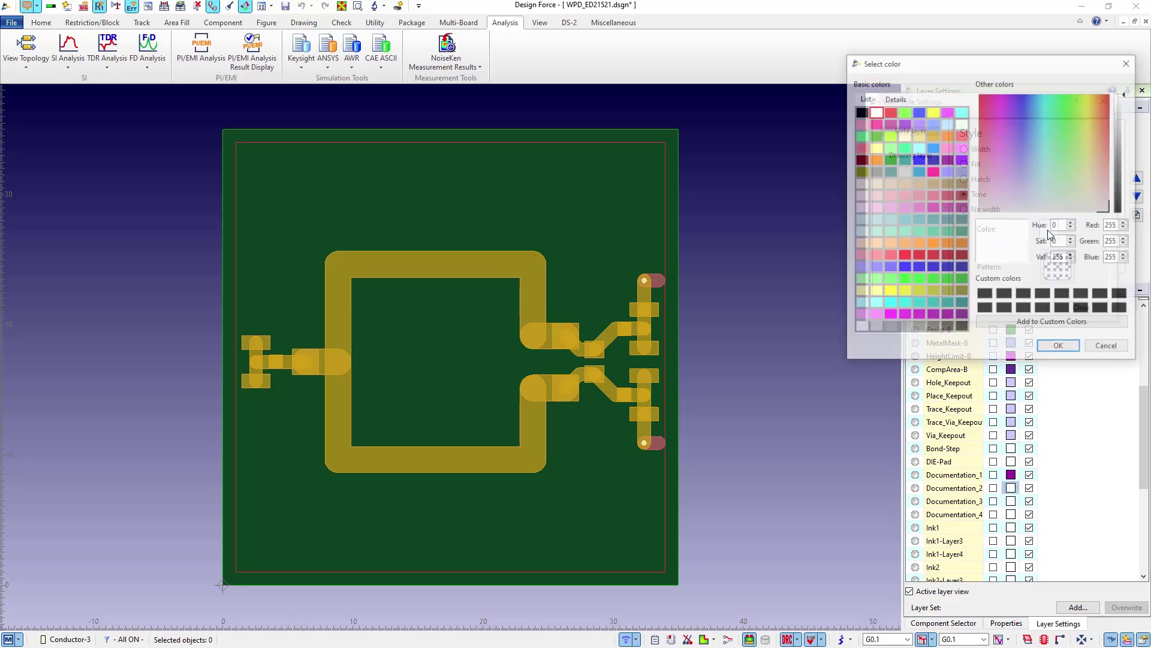
left_click(933, 312)
left_click(1058, 346)
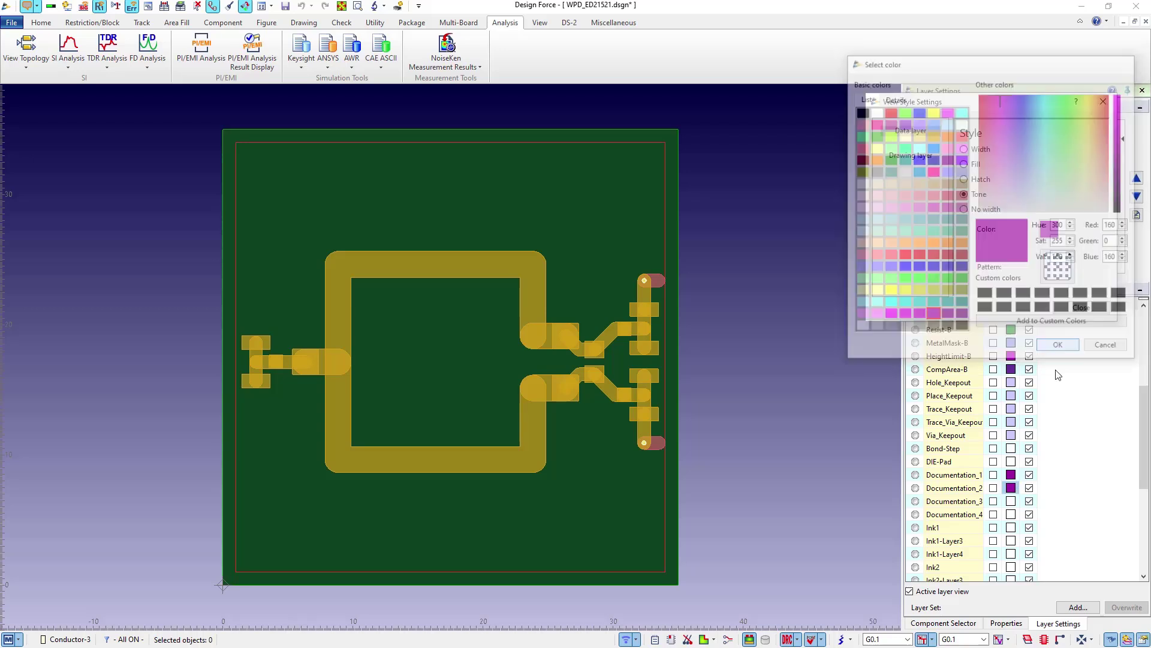
Set the Documentation_3 layer's view style to Tone with the first diagonal pattern and a light magenta color (RGB 255, 128, 255)
key("Down")
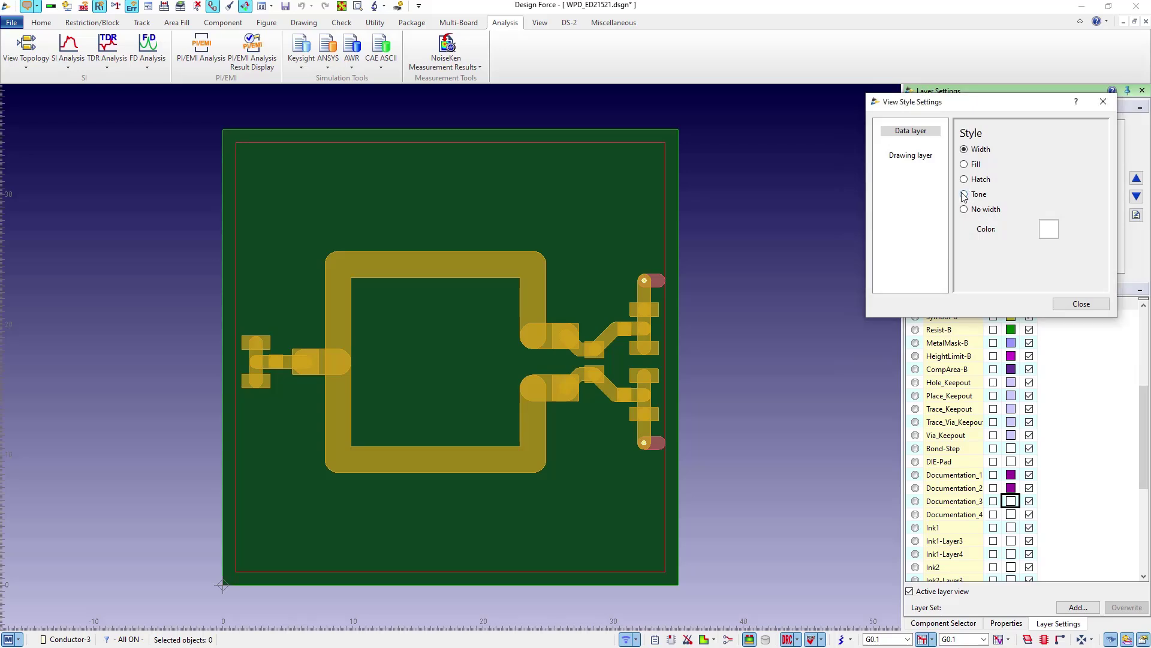
left_click(964, 195)
left_click(1058, 268)
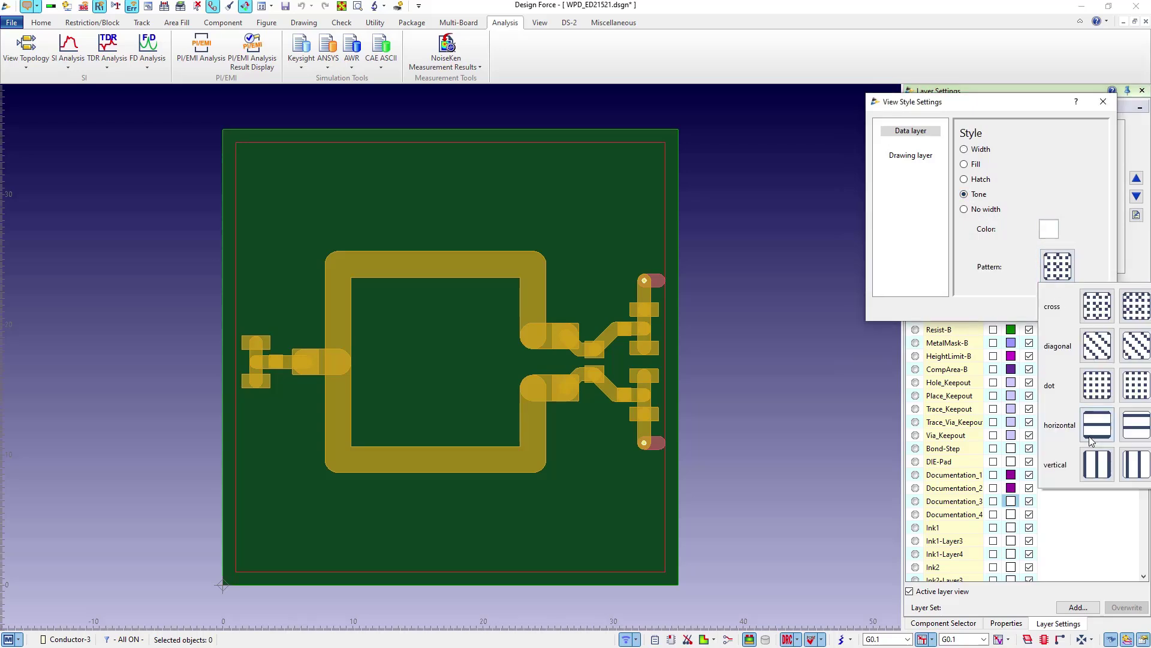
left_click(1095, 344)
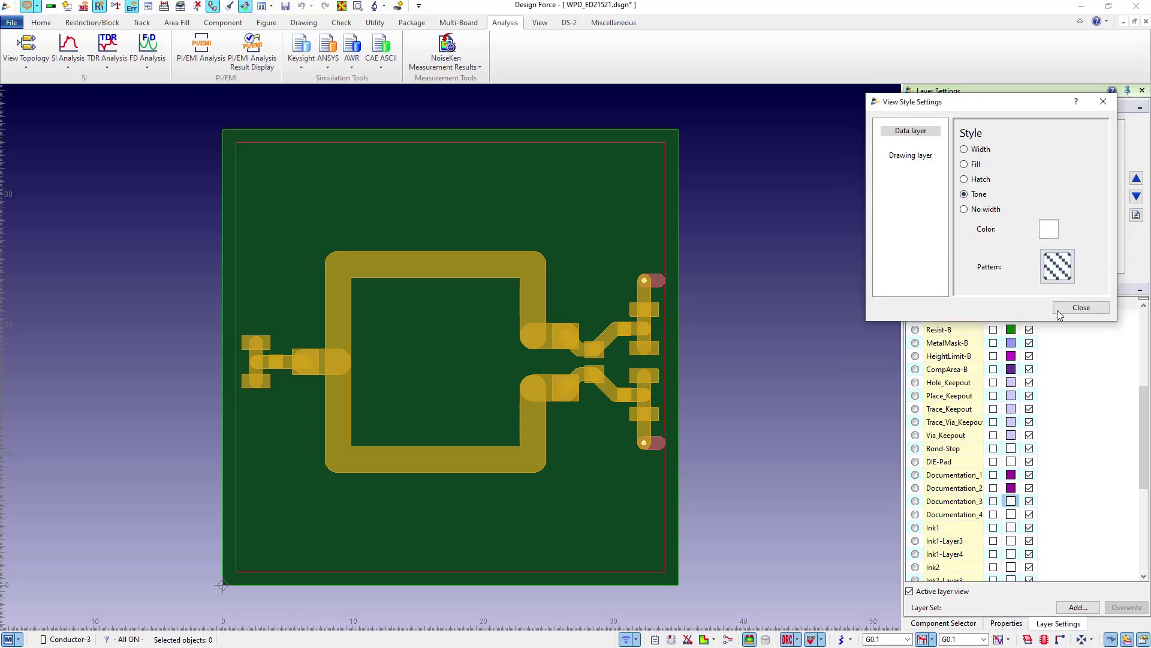
left_click(1048, 228)
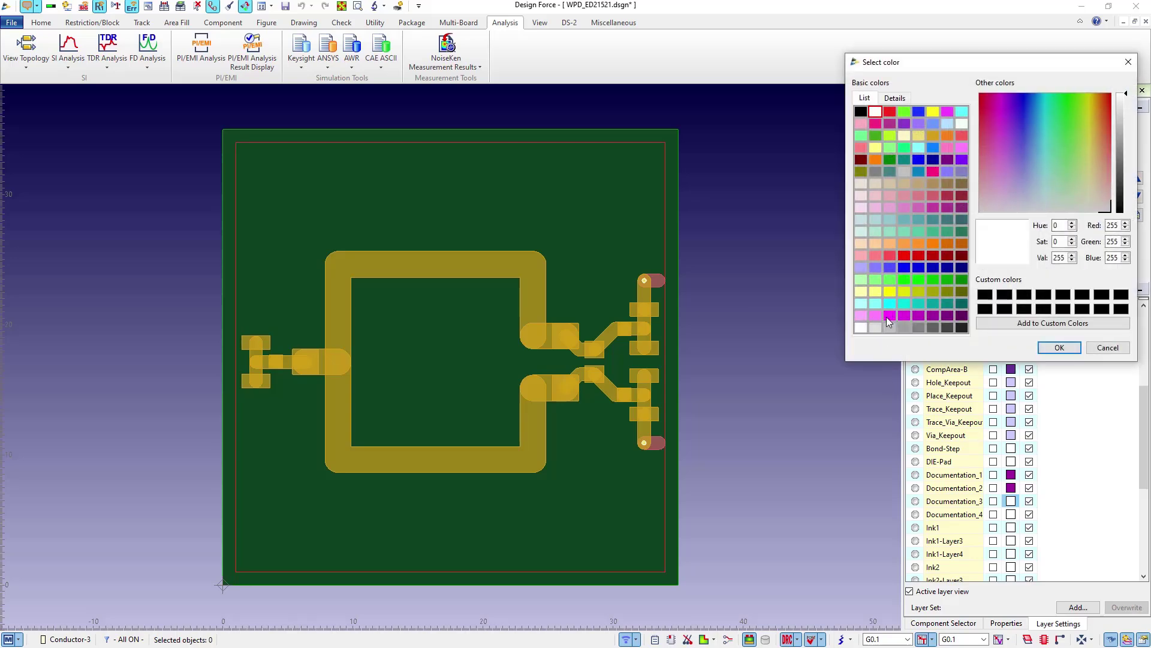
left_click(891, 317)
left_click(875, 315)
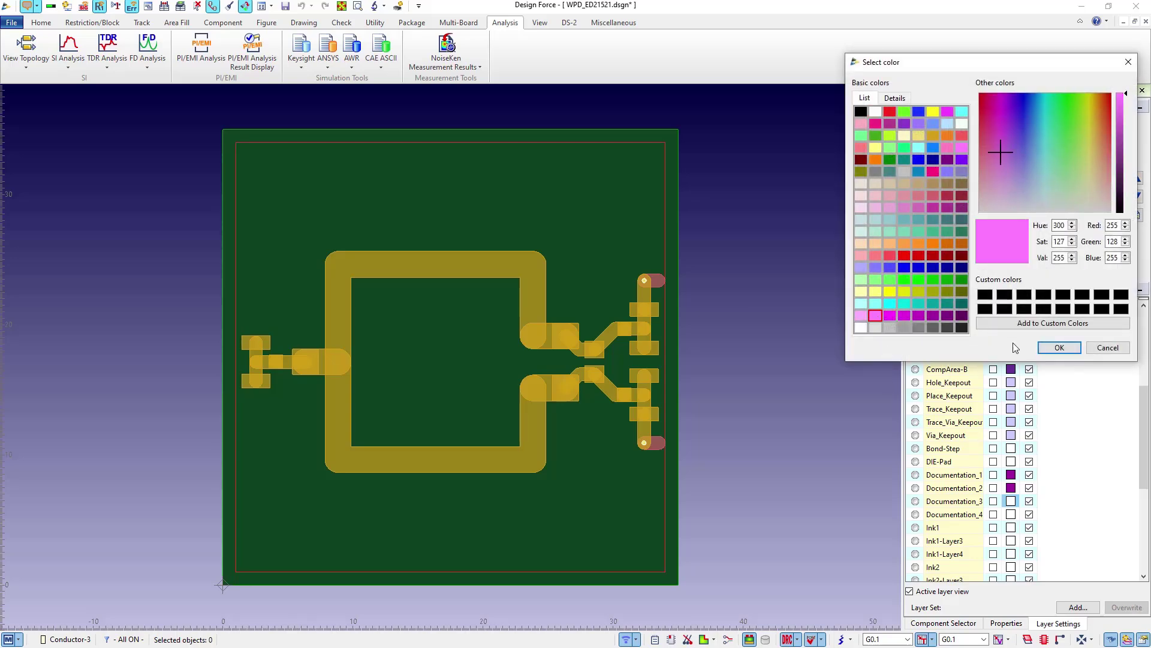
left_click(1059, 348)
Give the Documentation_4 layer the Tone view style with the first diagonal pattern in light magenta (RGB 255, 128, 255)
left_click(1011, 514)
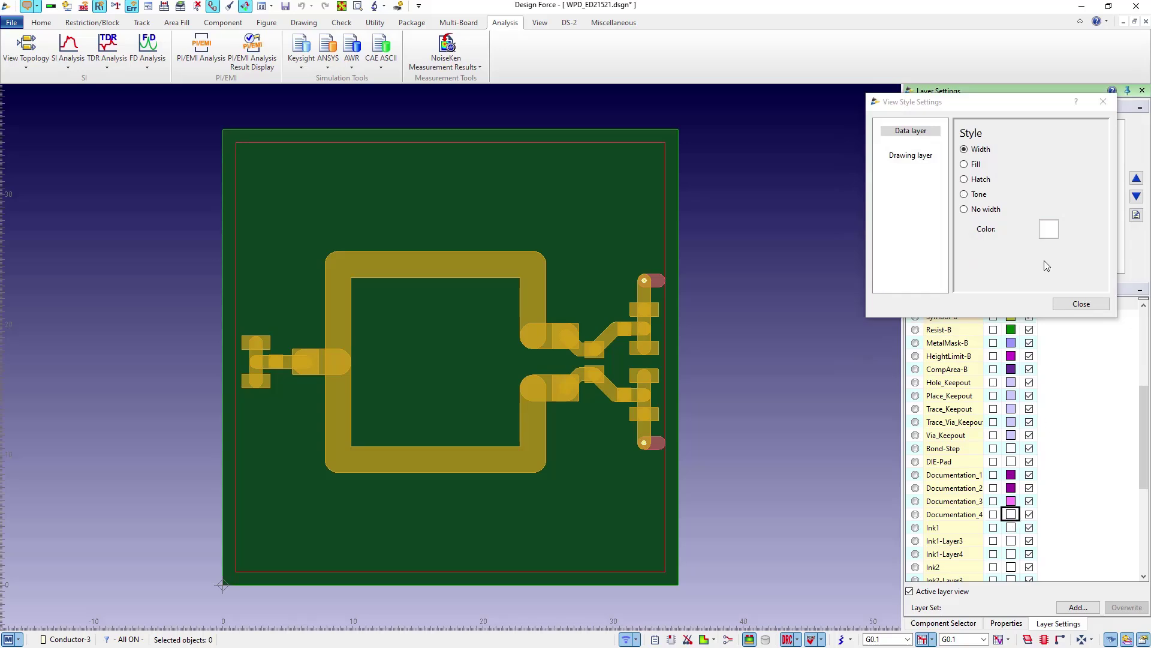
left_click(964, 194)
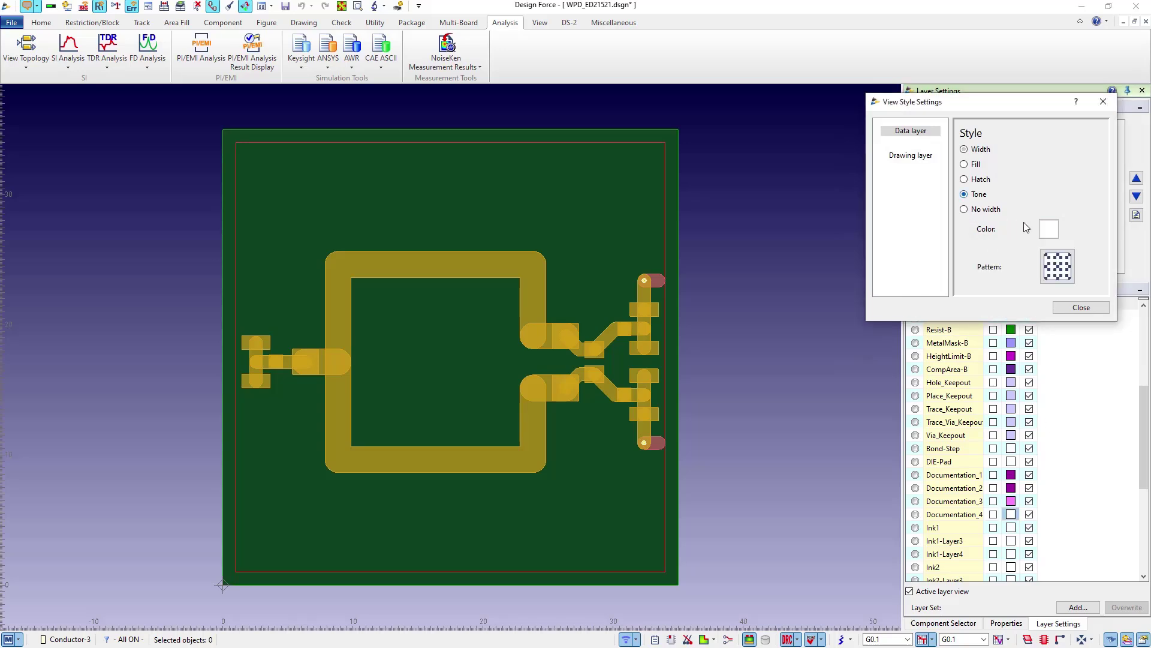
left_click(1059, 276)
left_click(1098, 345)
left_click(1049, 229)
left_click(876, 316)
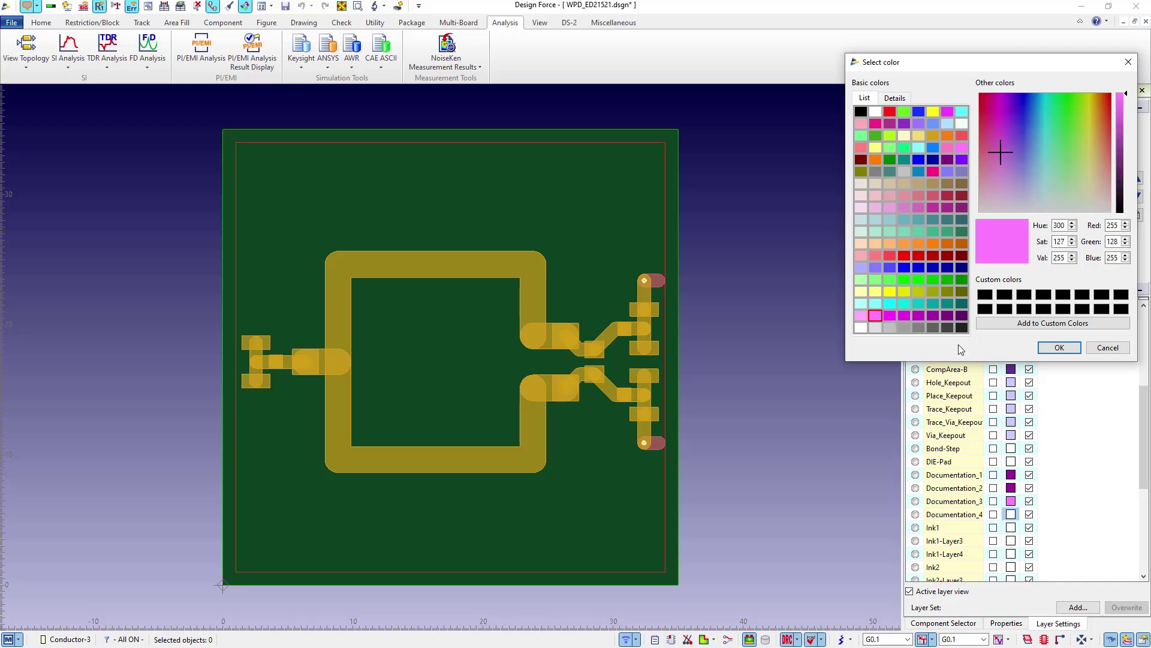
left_click(1066, 348)
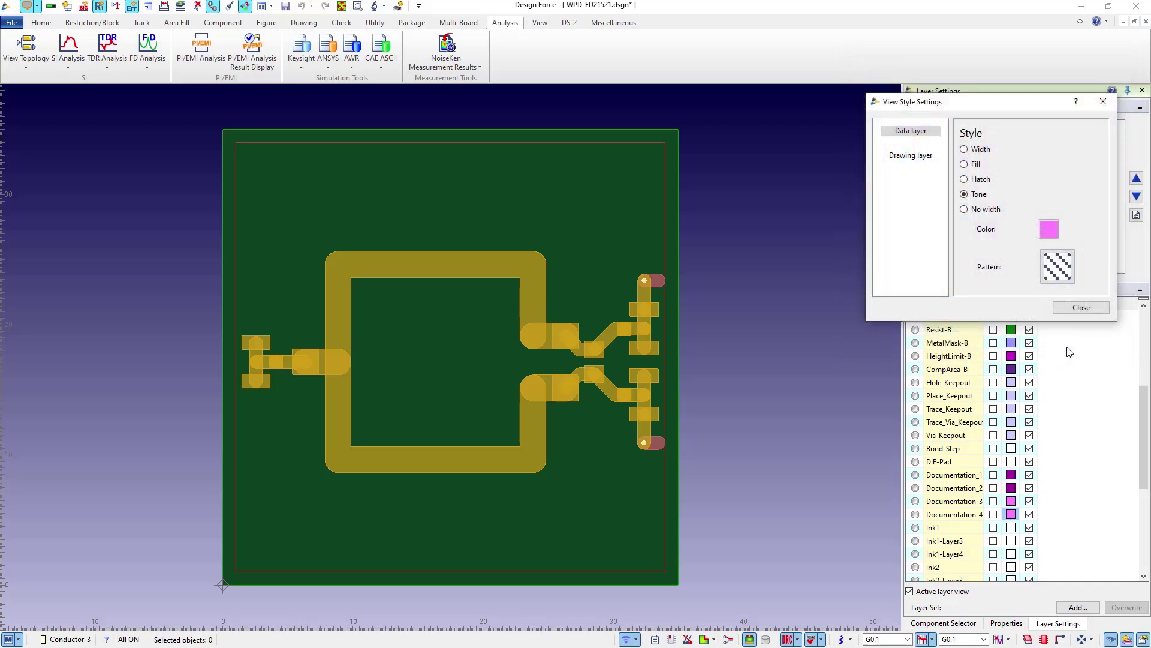
Close the view style settings and make Documentation_1, then Documentation_2, the active layer to compare each with the original layout
left_click(1072, 311)
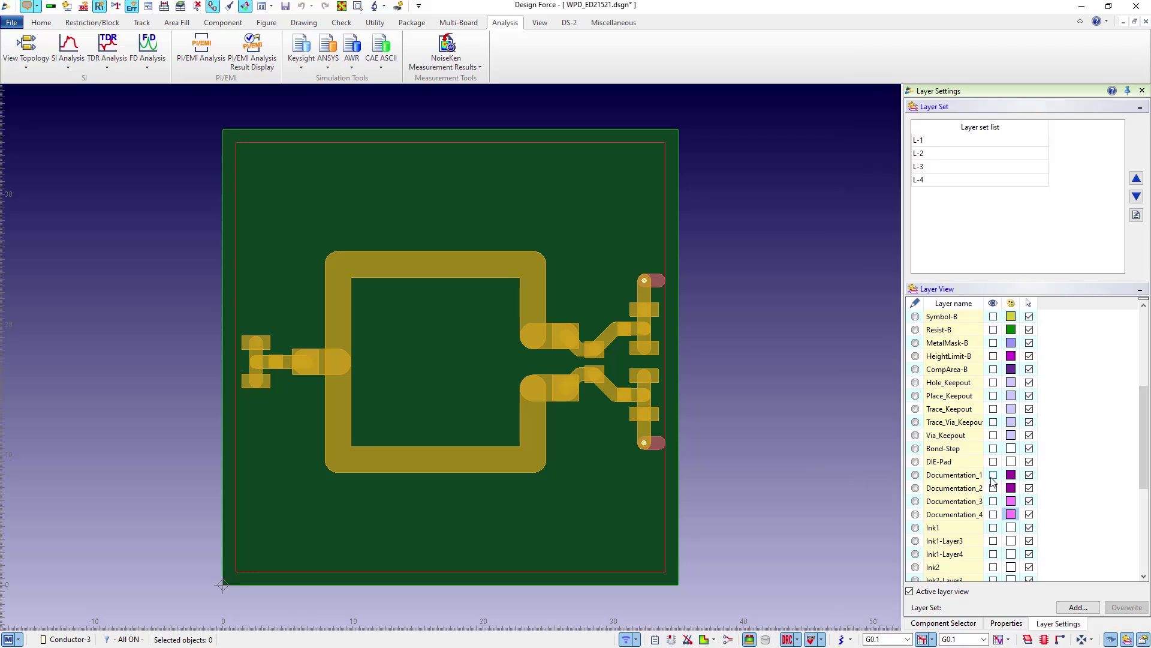
left_click(916, 475)
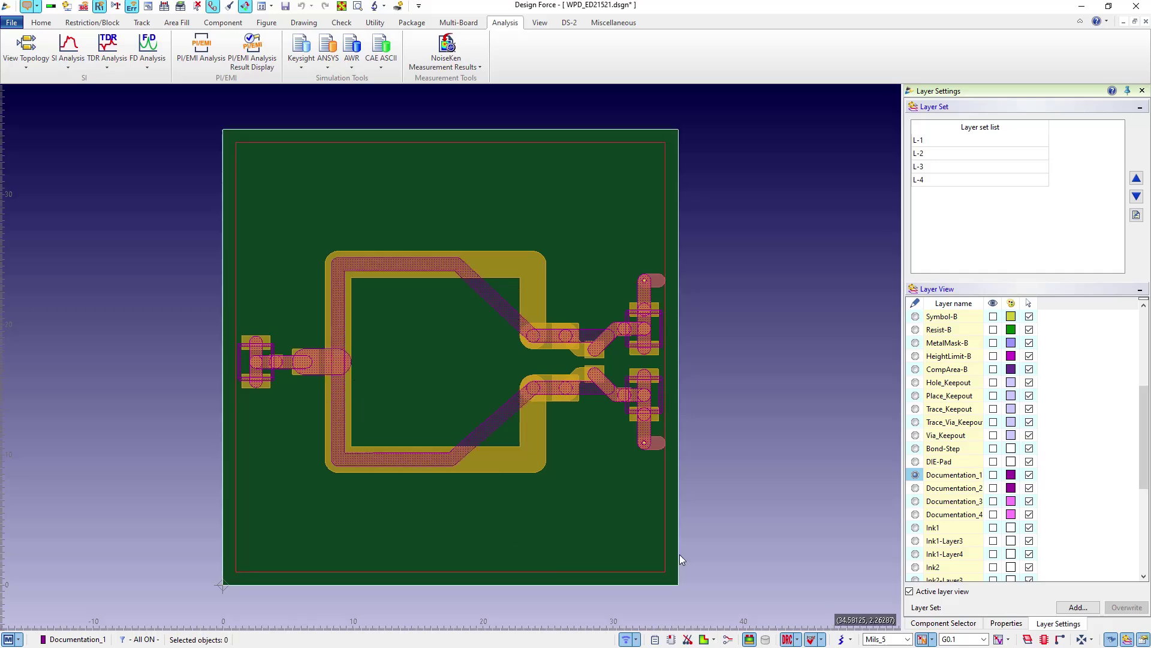
left_click(915, 489)
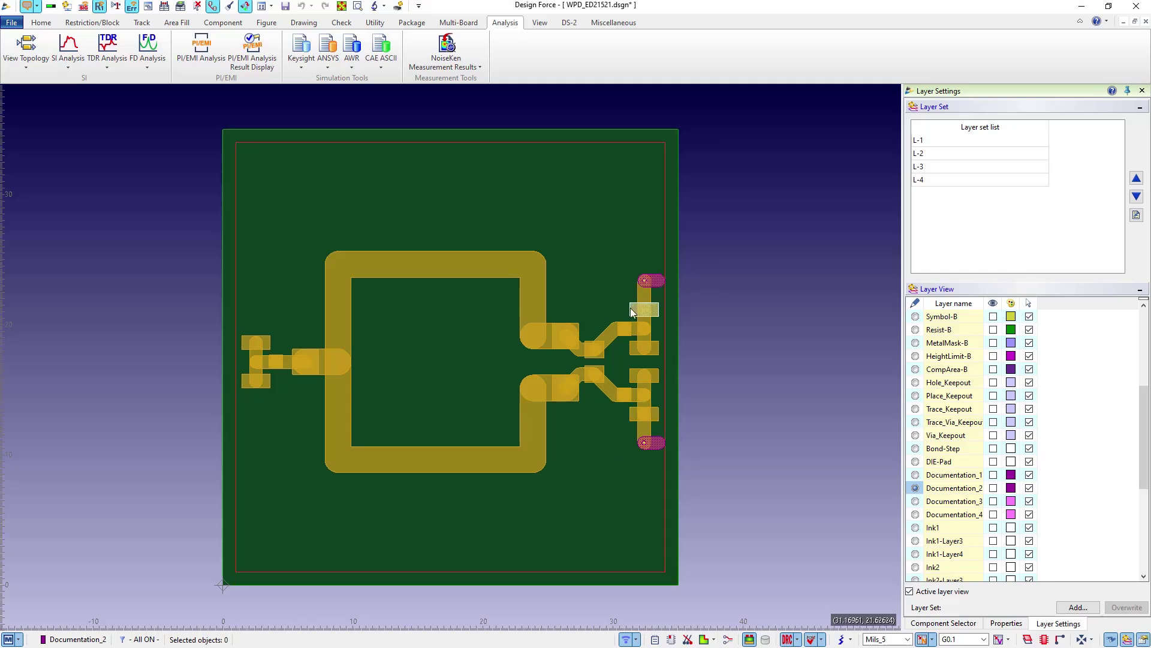
Hide the Conductor-1, Conductor-2, Conductor-3 and Conductor-4 layers
scroll(959, 395, "up", 5)
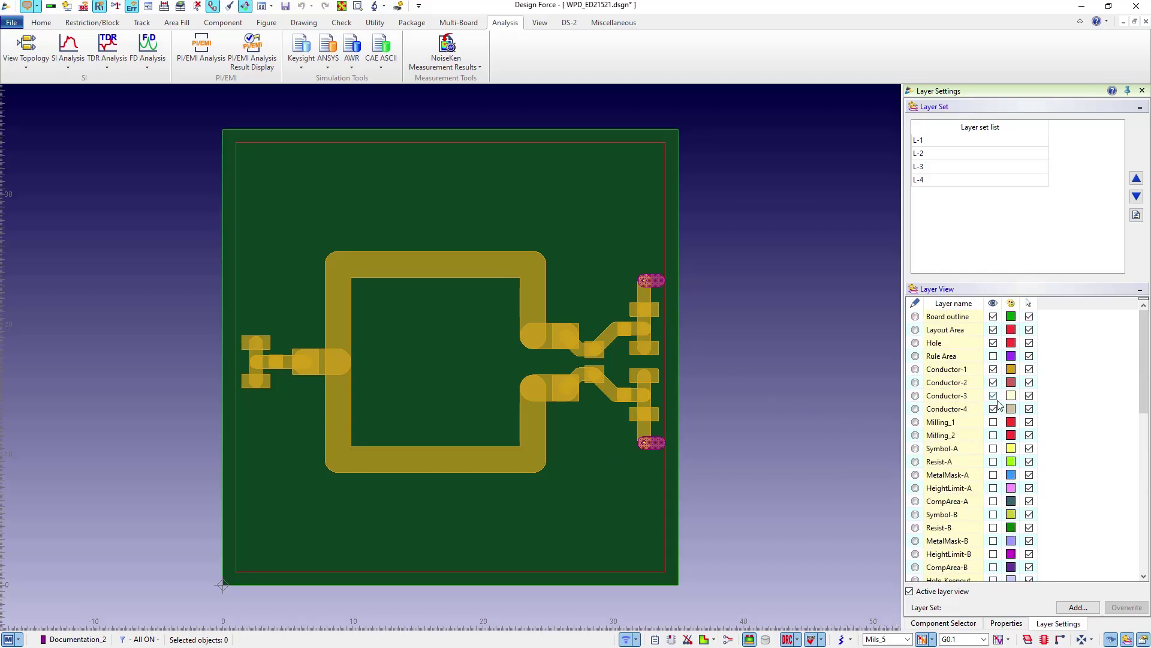
left_click(993, 409)
left_click(993, 395)
left_click(993, 382)
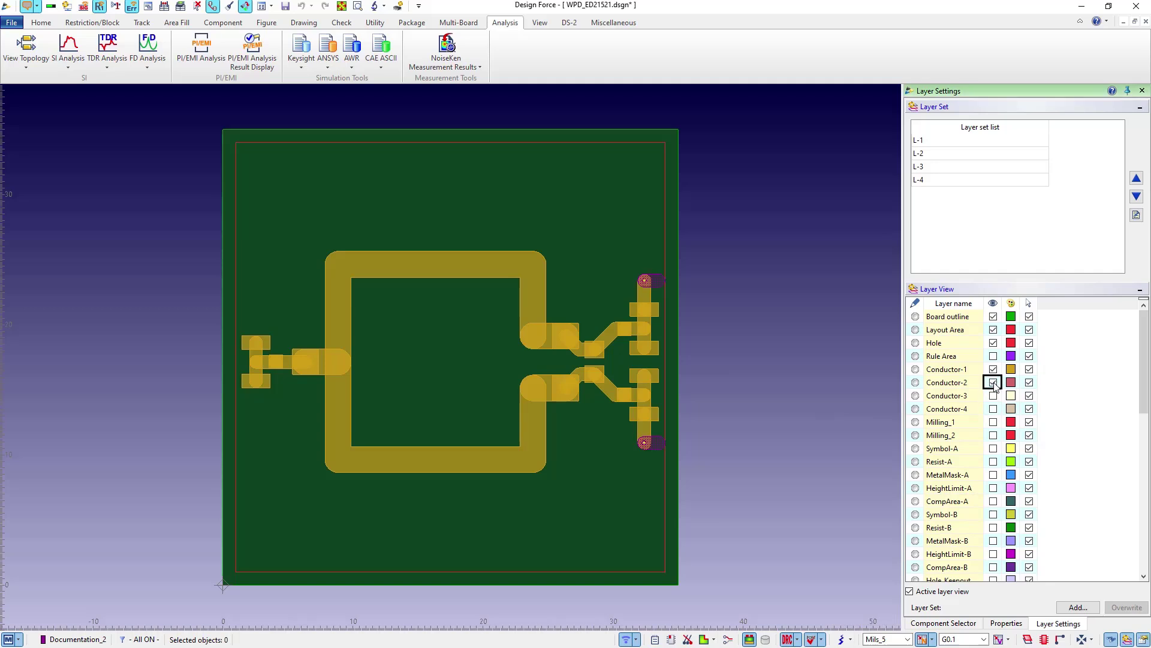
left_click(993, 369)
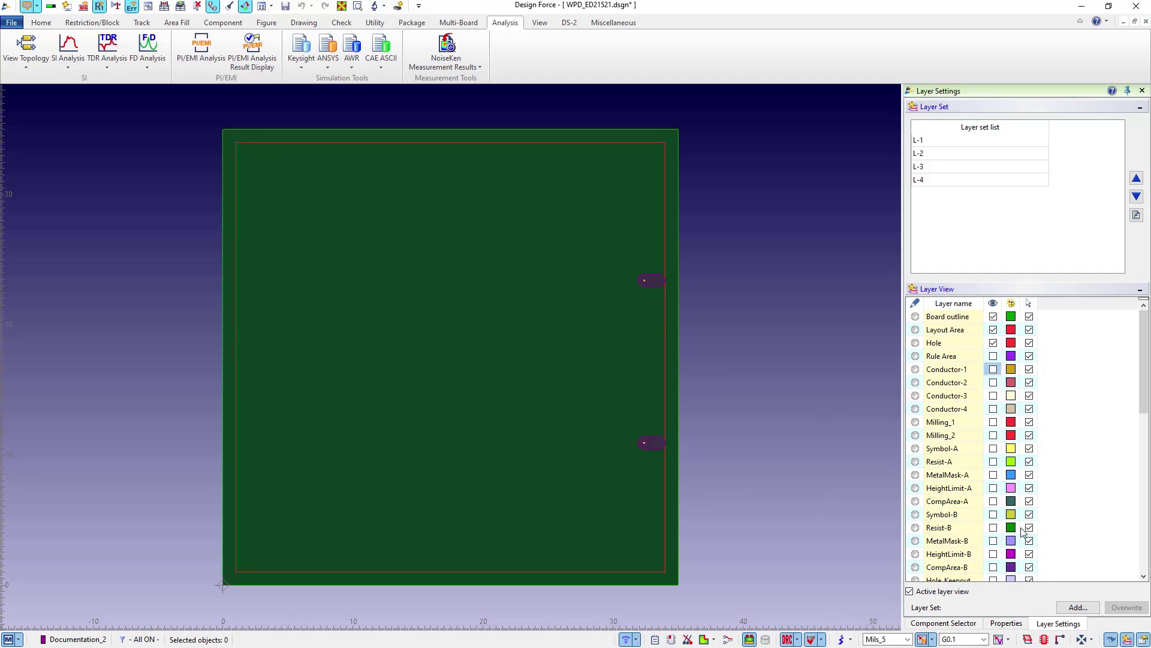
Inspect the imported data on Documentation_3, Documentation_4 and Documentation_1 by making each the active layer in turn
scroll(1022, 531, "down", 8)
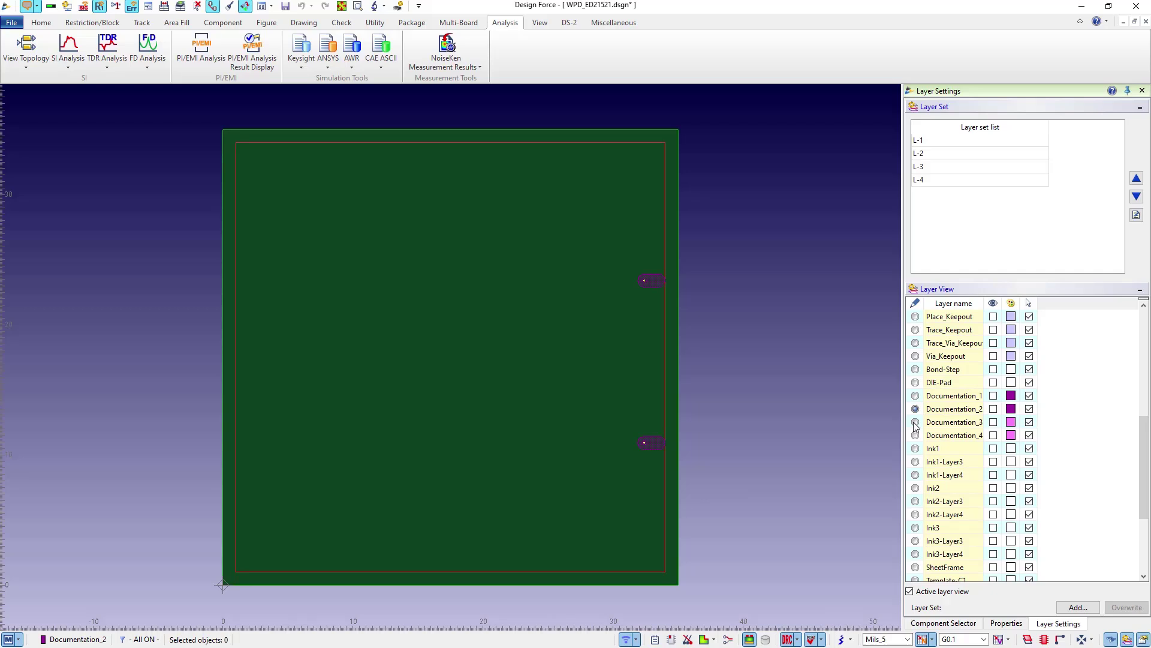
left_click(915, 422)
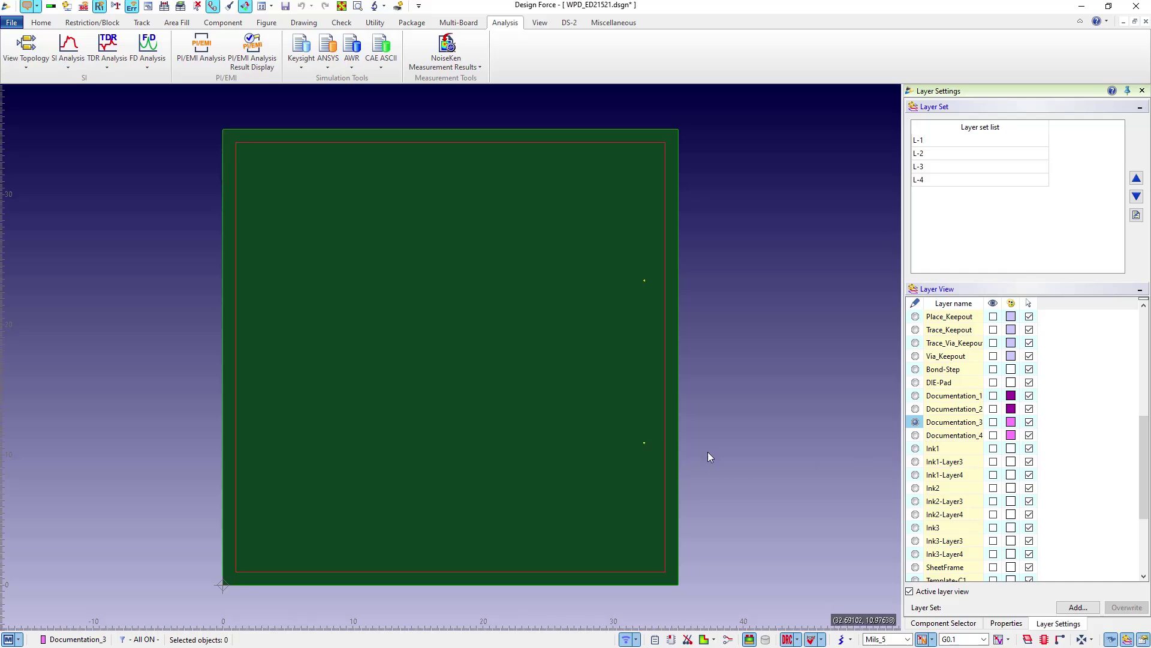
left_click(915, 435)
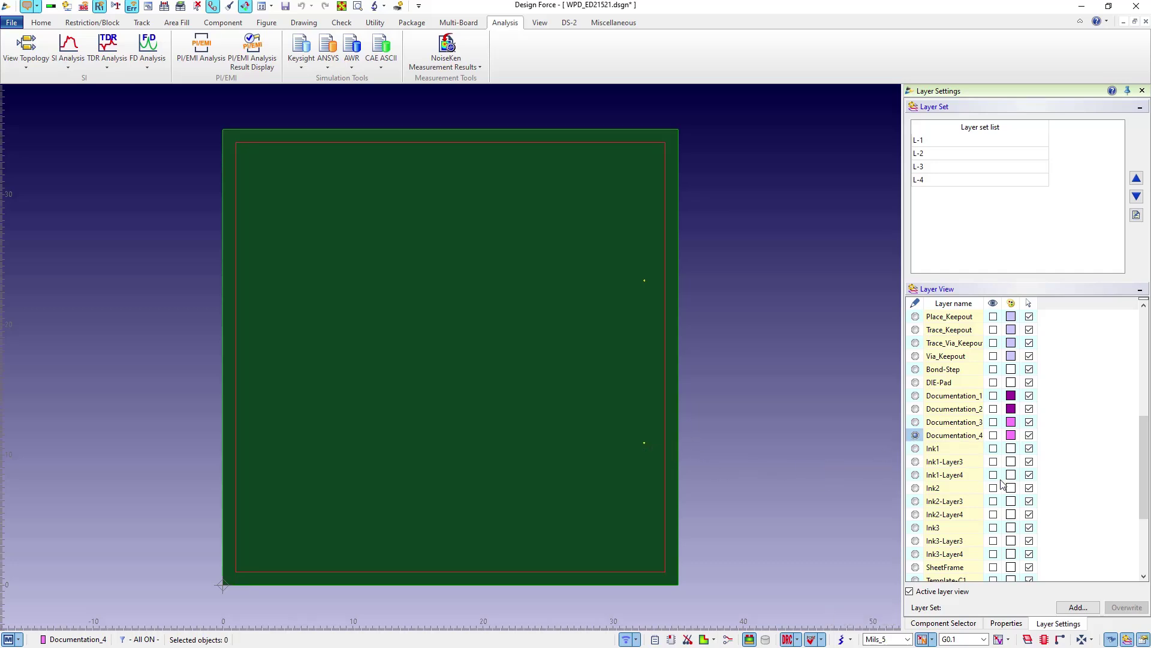
left_click(916, 396)
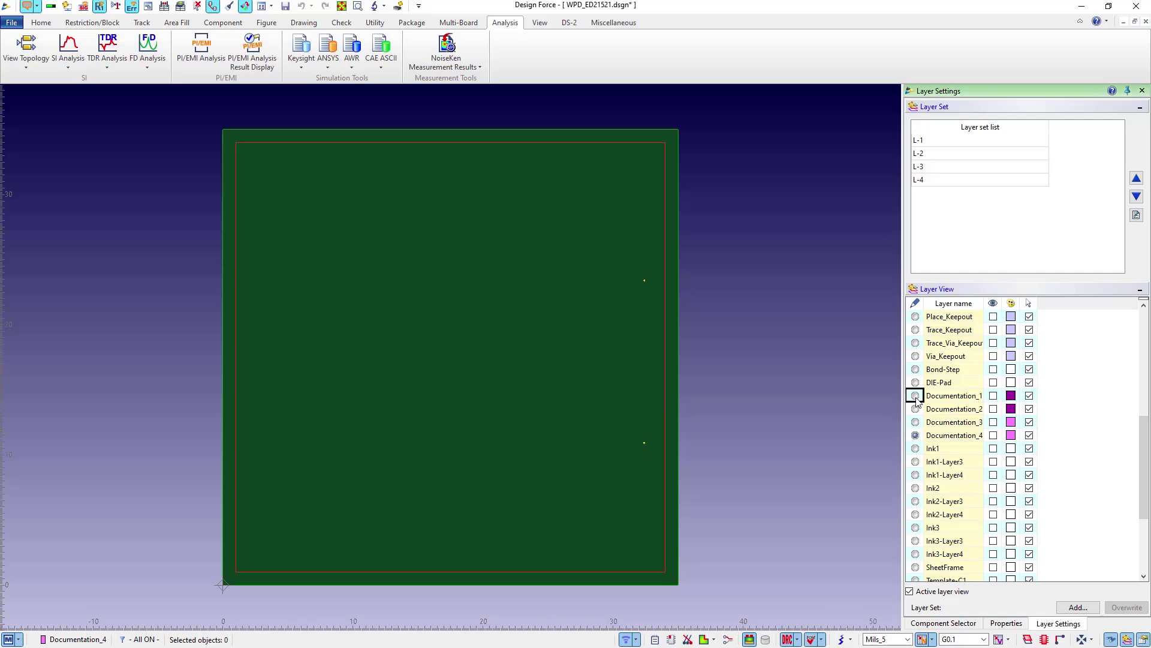
left_click(916, 396)
Make Conductor-1 the active layer and show the Conductor-1 through Conductor-4 layers again
scroll(916, 400, "up", 6)
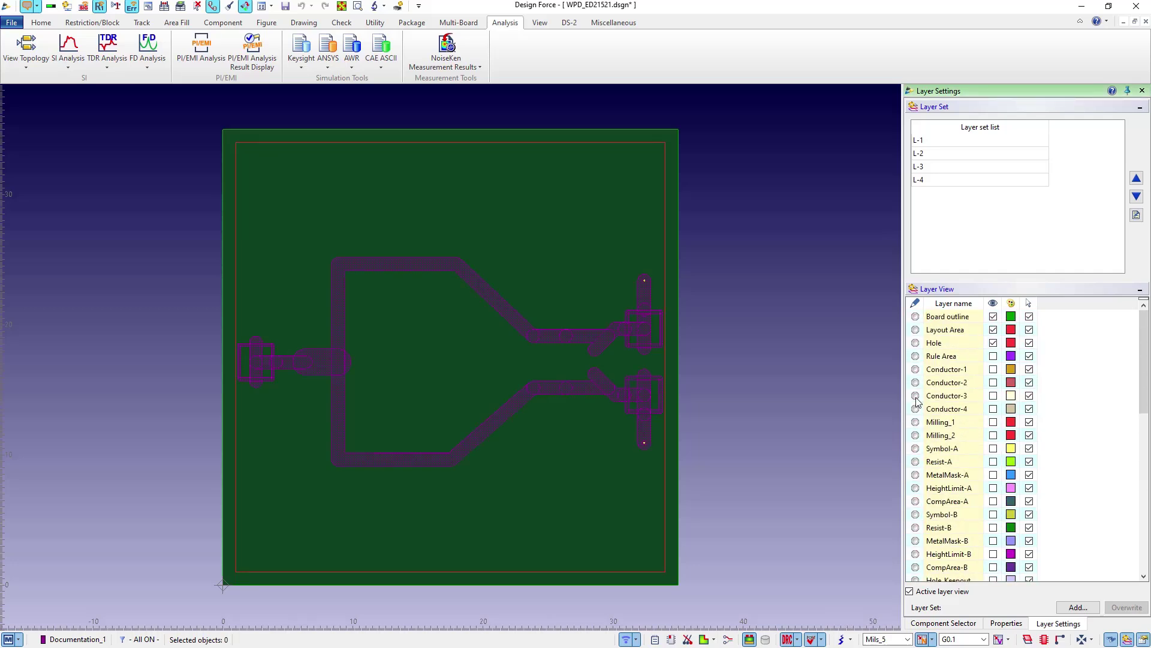
left_click(915, 369)
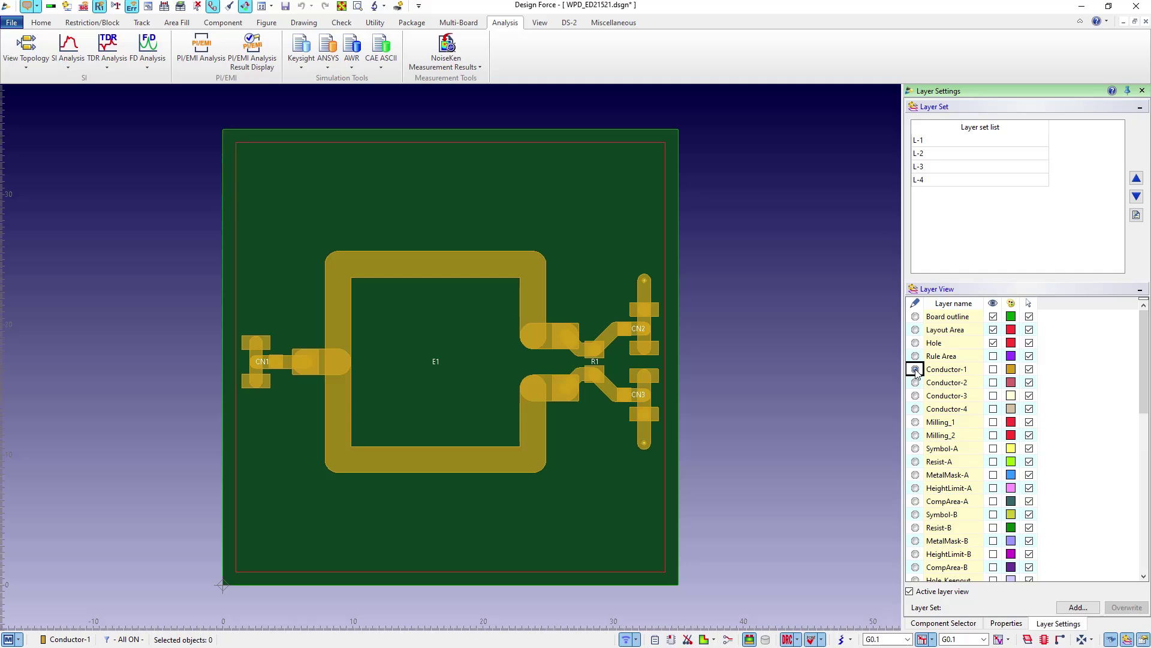
left_click(993, 369)
left_click(993, 383)
left_click(994, 395)
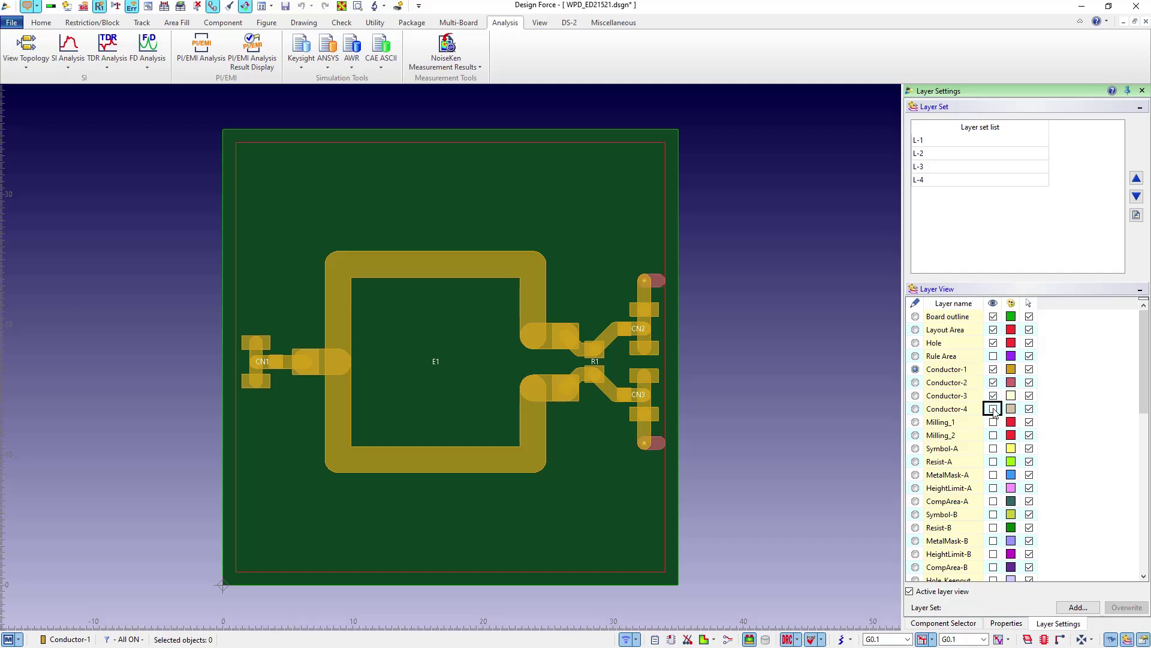
left_click(994, 409)
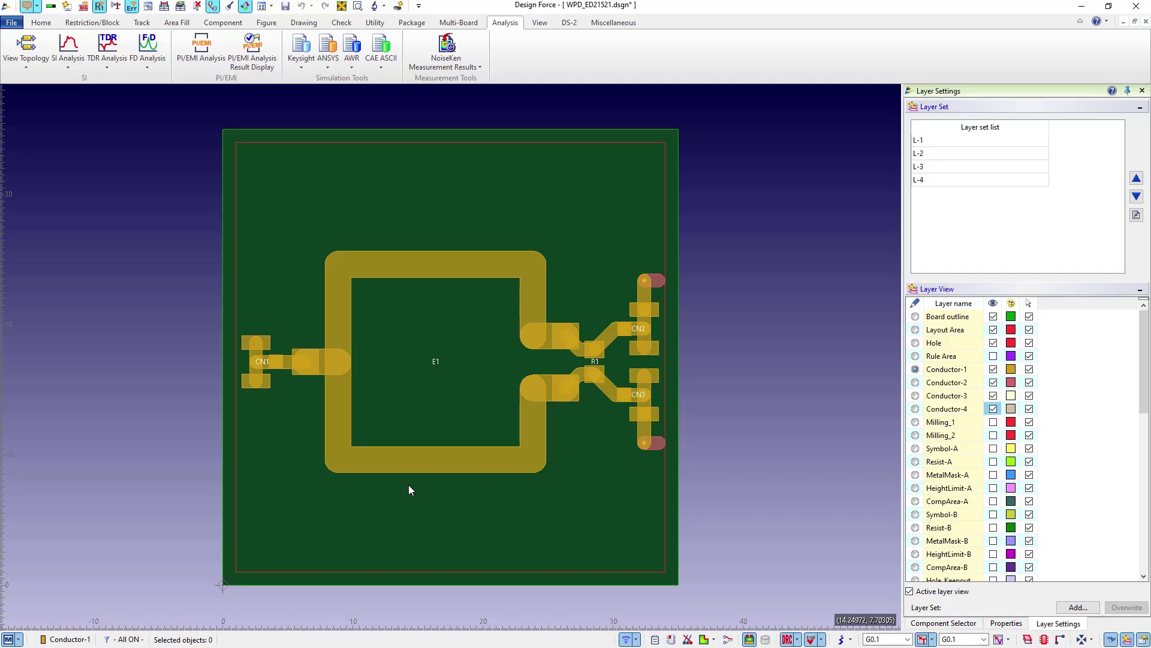
mouse_move(415, 474)
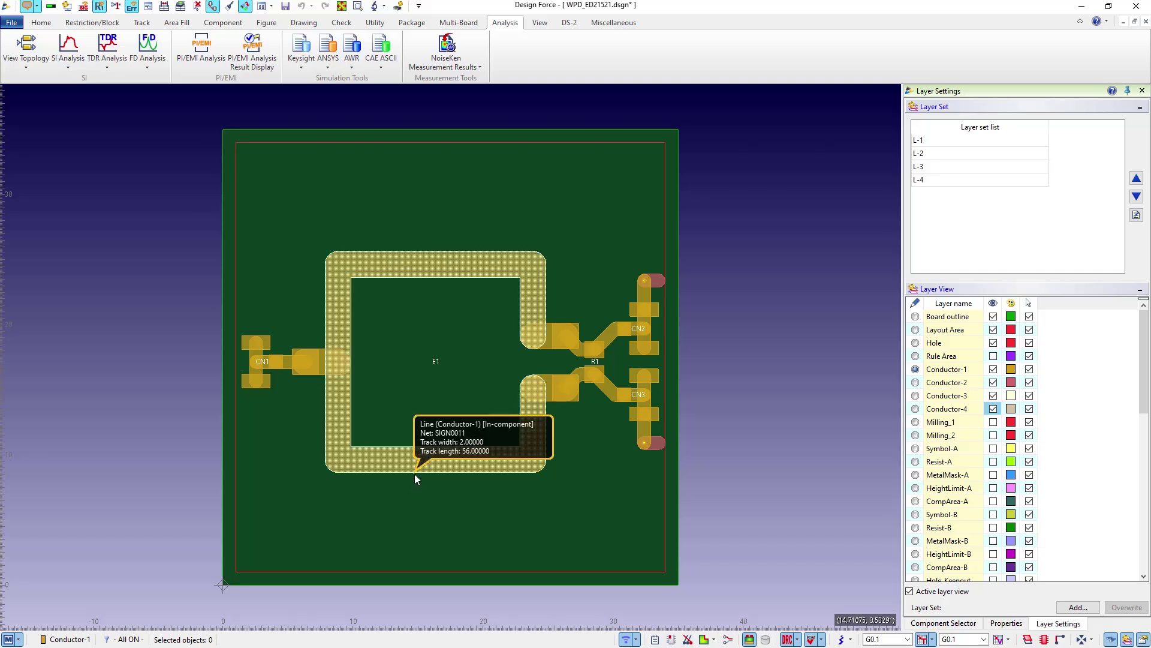